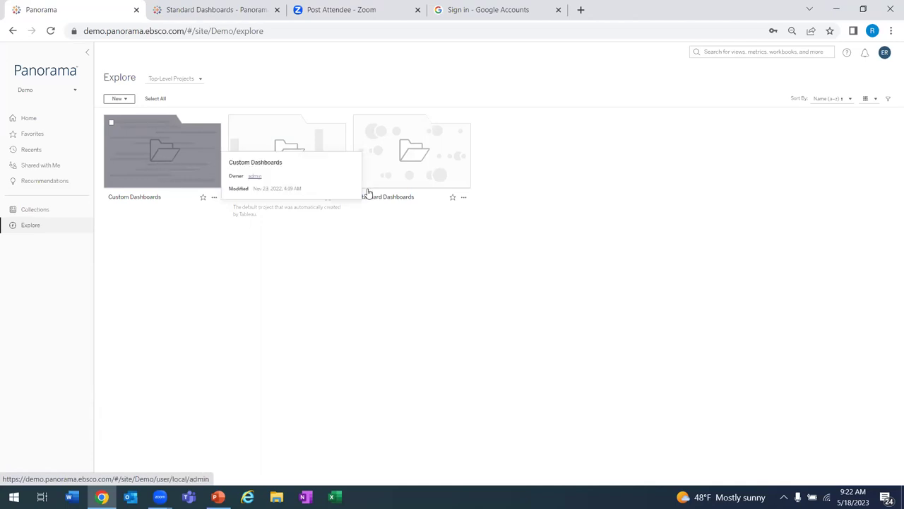
Step: Open the Standard Dashboards project and look through its available dashboards
{"action": "left_click", "coordinate": [413, 152]}
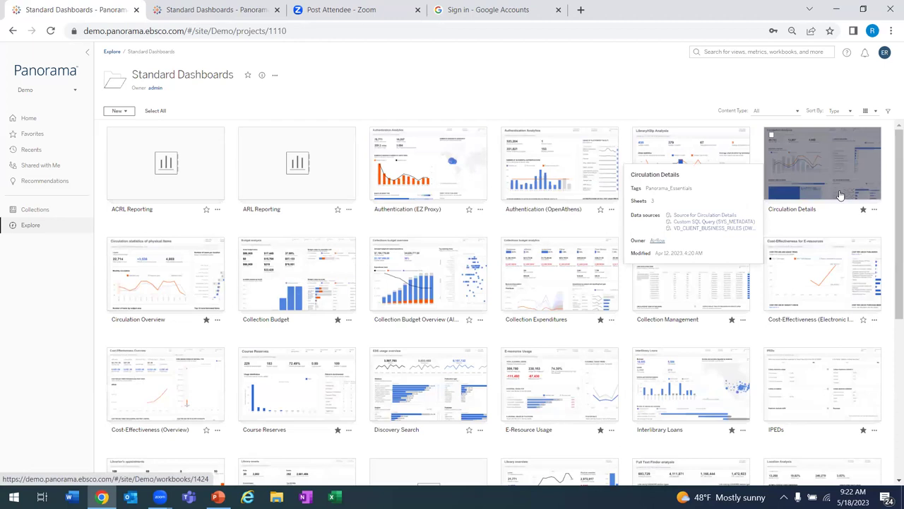
{"action": "left_click_drag", "start_coordinate": [890, 190], "coordinate": [890, 357]}
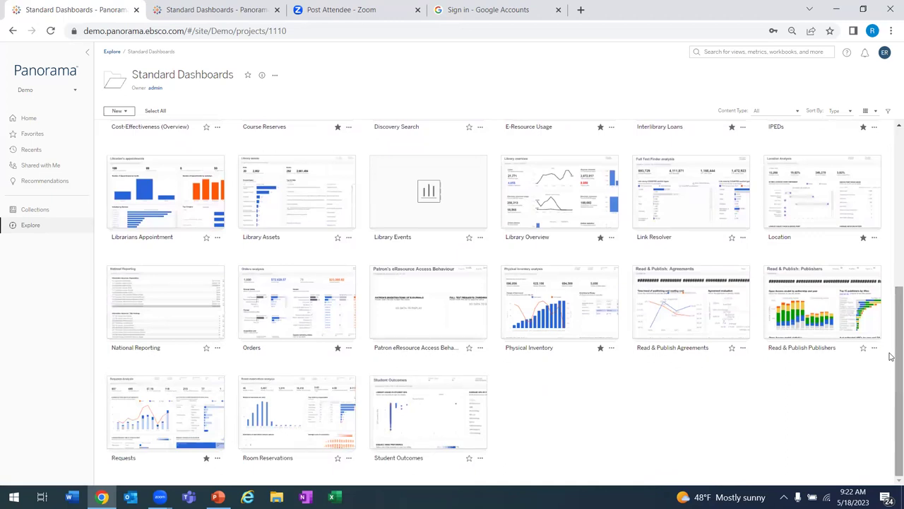
{"action": "left_click_drag", "start_coordinate": [890, 357], "coordinate": [890, 179]}
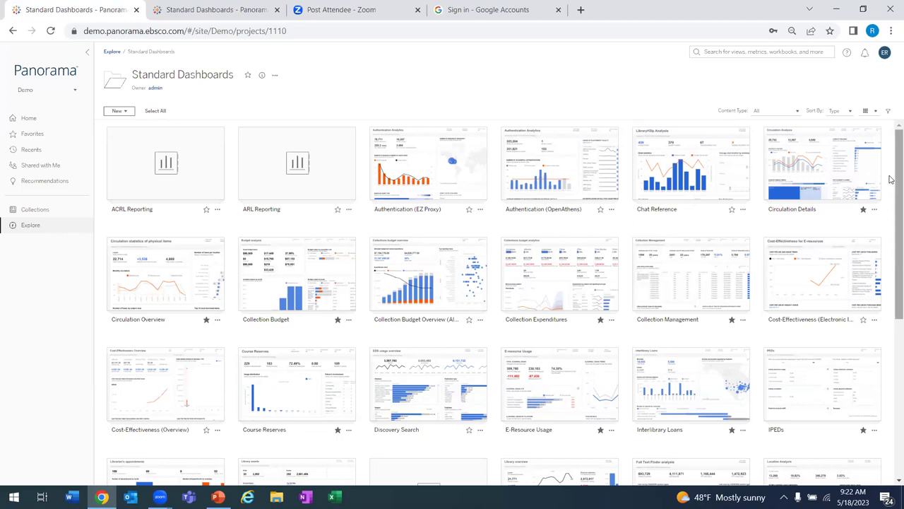
{"action": "left_click_drag", "start_coordinate": [891, 179], "coordinate": [892, 136]}
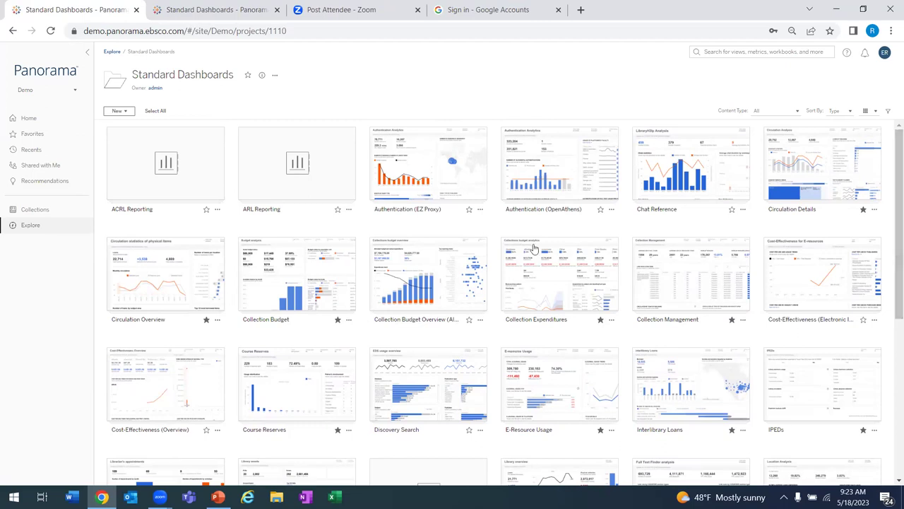
{"action": "mouse_move", "coordinate": [417, 180]}
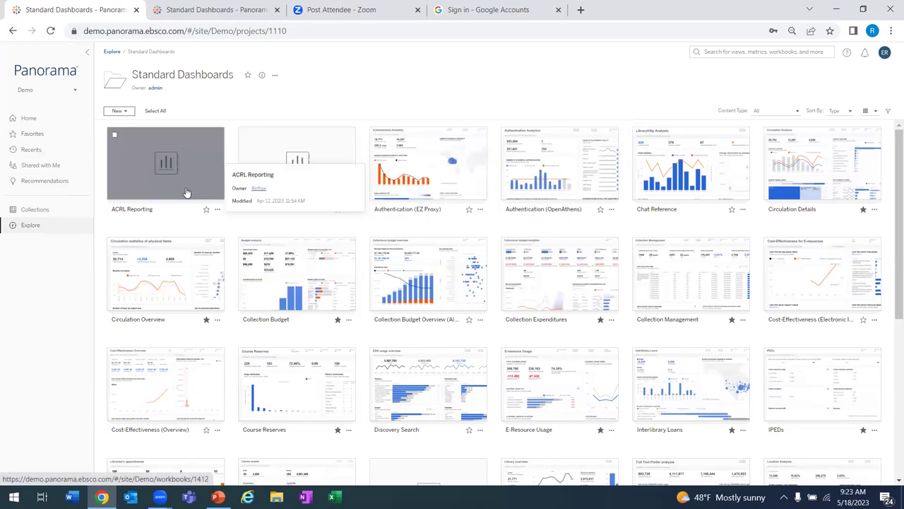
Step: Open the Library Overview dashboard view from the favorites
{"action": "left_click", "coordinate": [30, 134]}
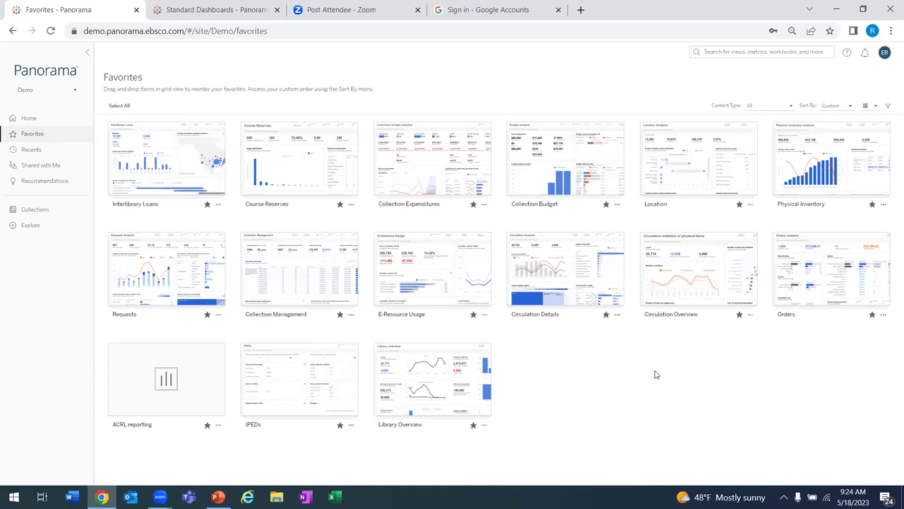
{"action": "mouse_move", "coordinate": [817, 315]}
{"action": "mouse_move", "coordinate": [487, 283]}
{"action": "left_click", "coordinate": [427, 391]}
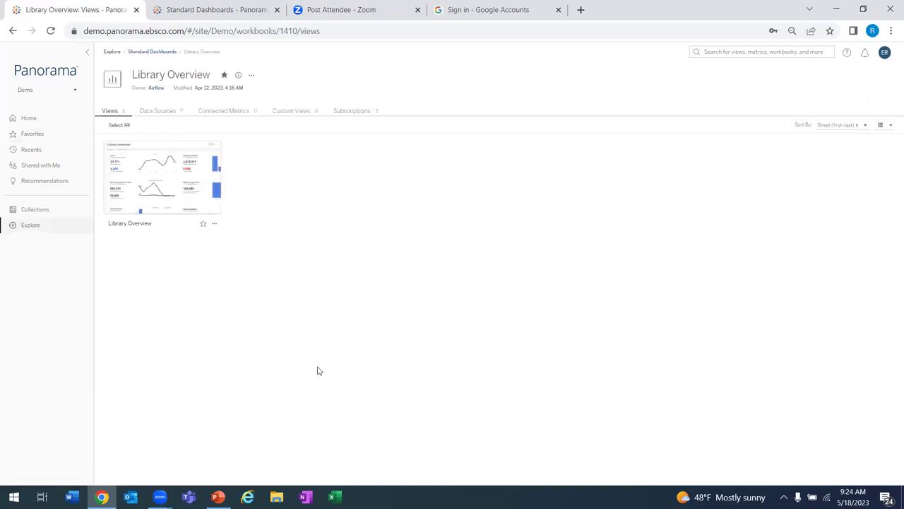
{"action": "left_click", "coordinate": [162, 183]}
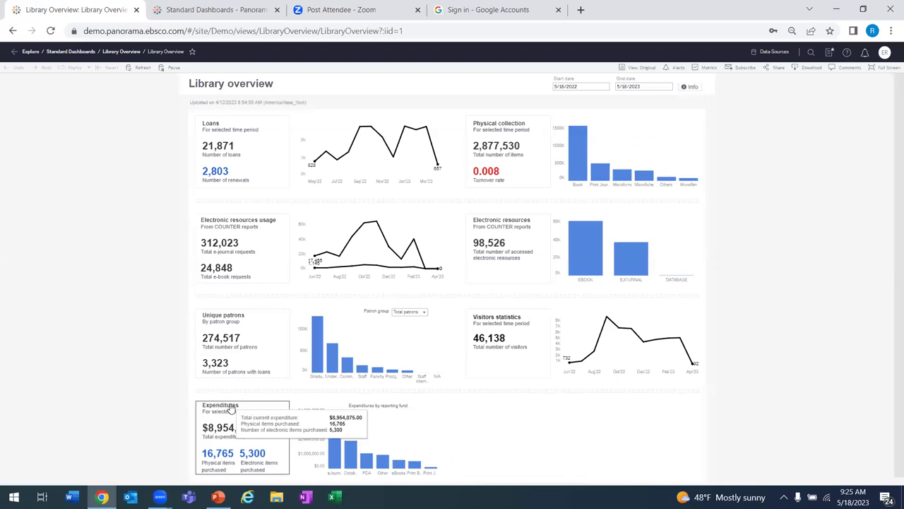
Step: Set the start date of the Library overview dashboard to 5/18/2020
{"action": "left_click", "coordinate": [593, 85]}
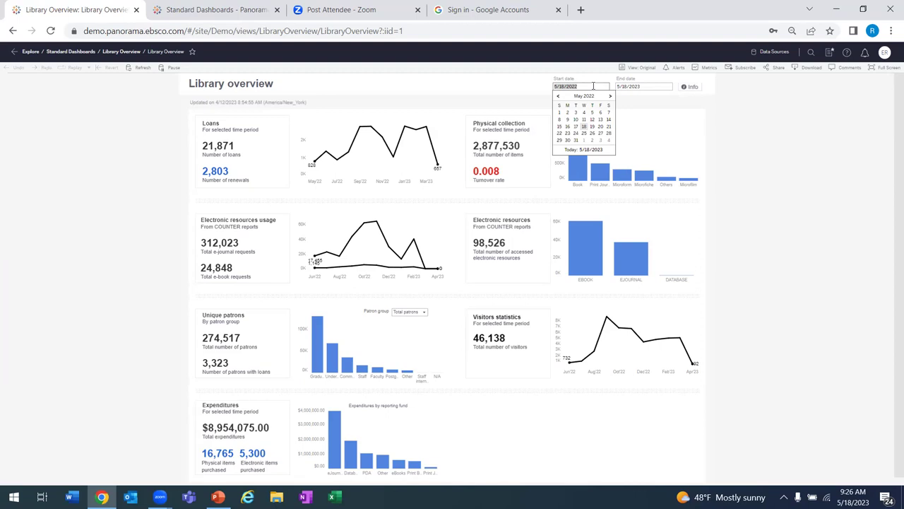
{"action": "left_click", "coordinate": [593, 85]}
{"action": "key", "text": "BackSpace"}
{"action": "type", "text": "0"}
{"action": "left_click", "coordinate": [480, 84]}
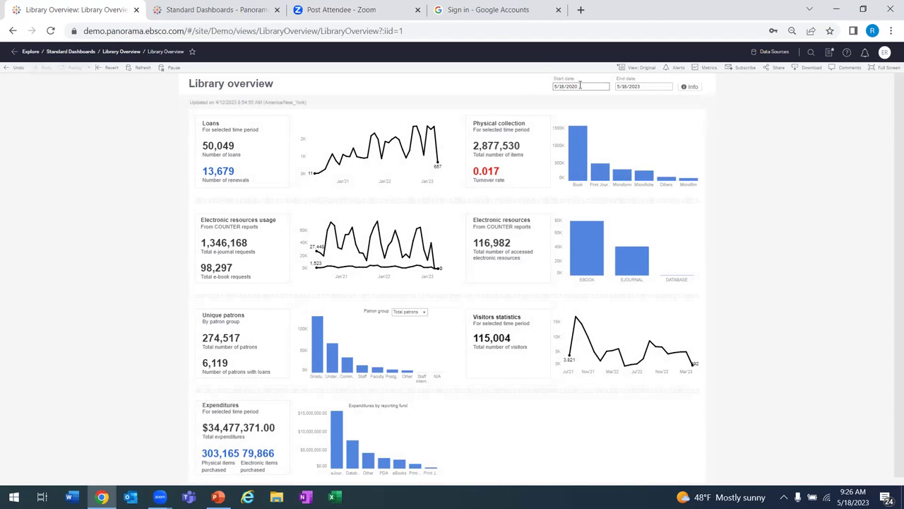
Step: Inspect the electronic resources usage figures and go to the E-Resource Usage dashboard
{"action": "mouse_move", "coordinate": [396, 259]}
{"action": "mouse_move", "coordinate": [252, 240]}
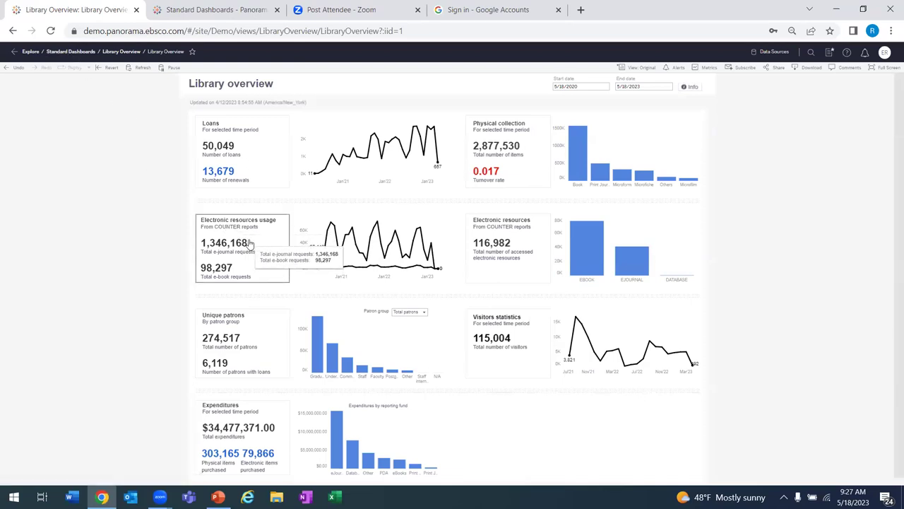
{"action": "left_click", "coordinate": [248, 242]}
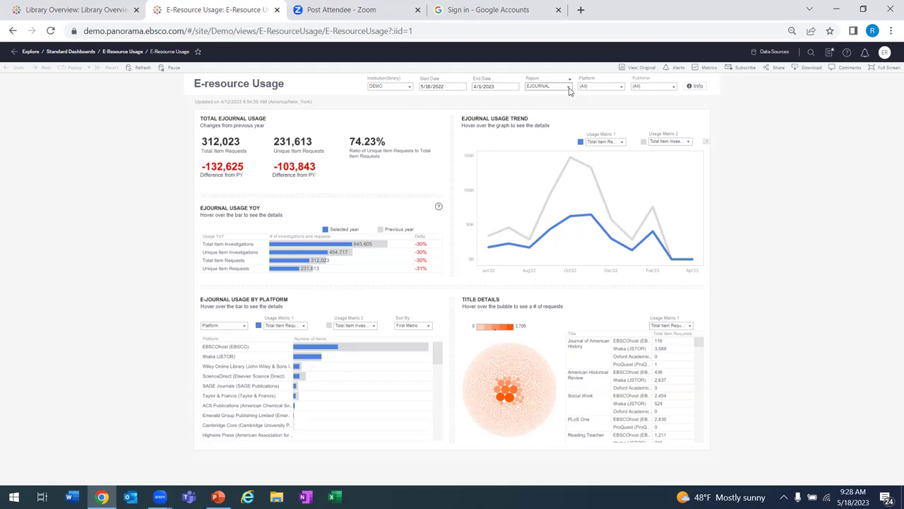
Step: Set the E-resource Usage report filter to EBOOK and view the available platform filter choices
{"action": "left_click", "coordinate": [569, 89]}
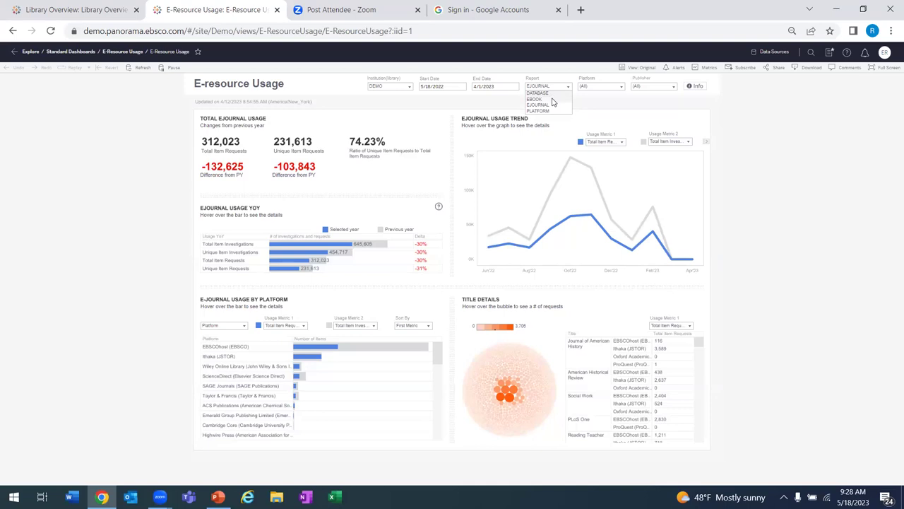
{"action": "left_click", "coordinate": [552, 99]}
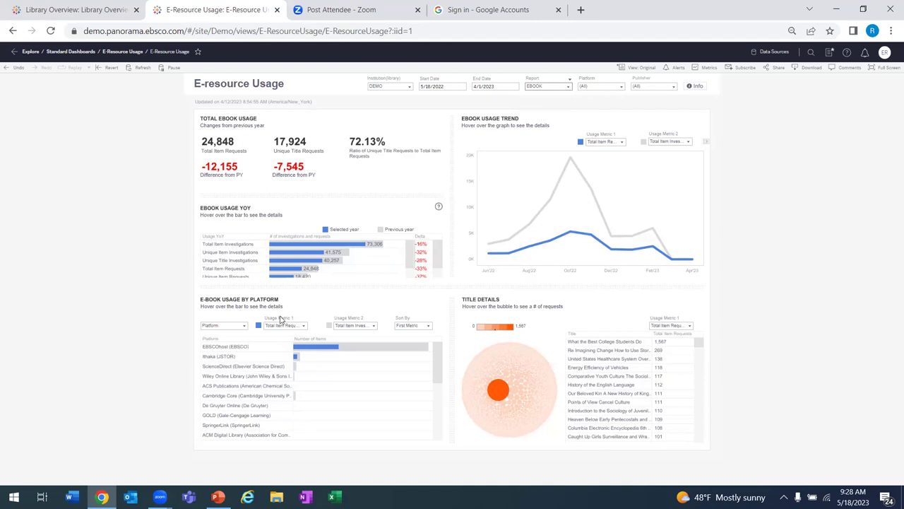
{"action": "left_click", "coordinate": [623, 87]}
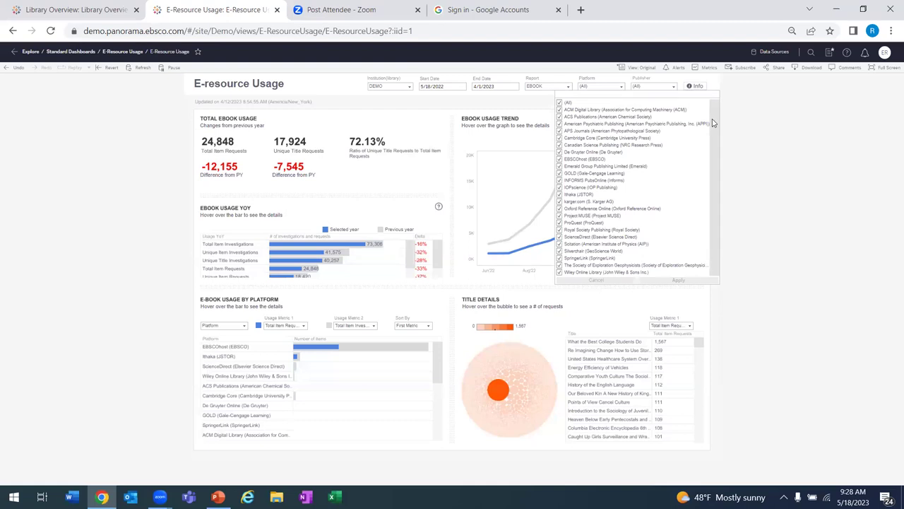
{"action": "left_click", "coordinate": [750, 172]}
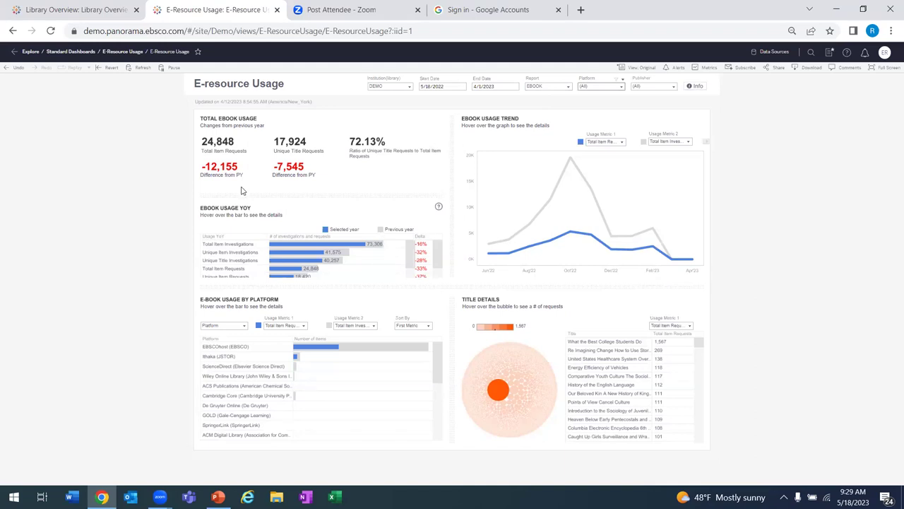
Step: Return to the Standard Dashboards project and open the Collection Budget Overview (Alma) view
{"action": "left_click", "coordinate": [50, 53]}
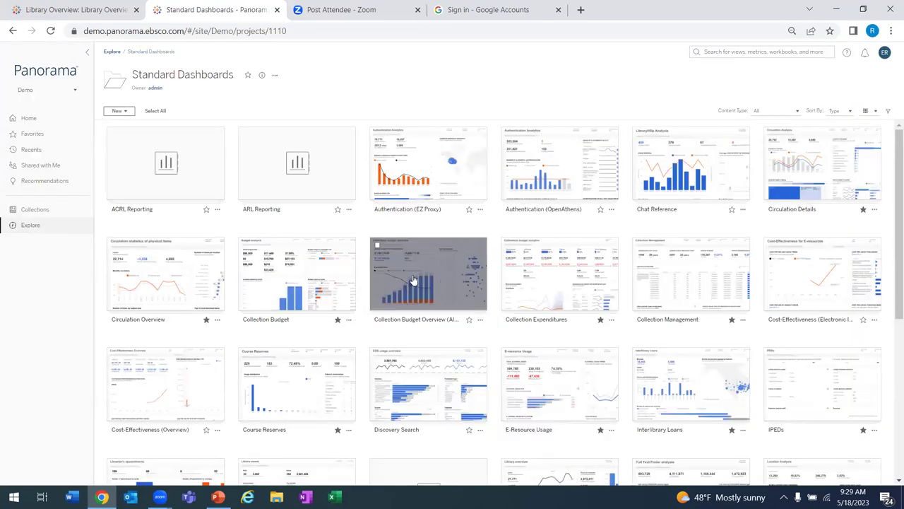
{"action": "left_click", "coordinate": [414, 280]}
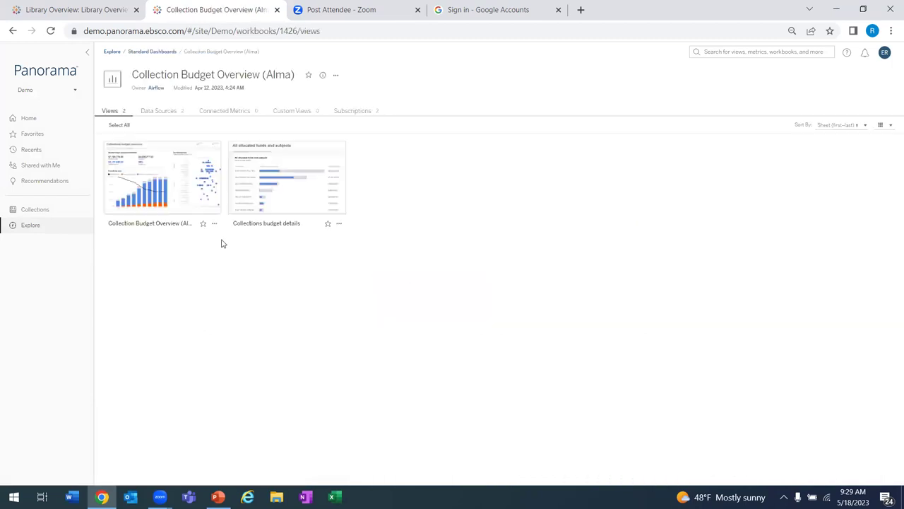
{"action": "left_click", "coordinate": [156, 184]}
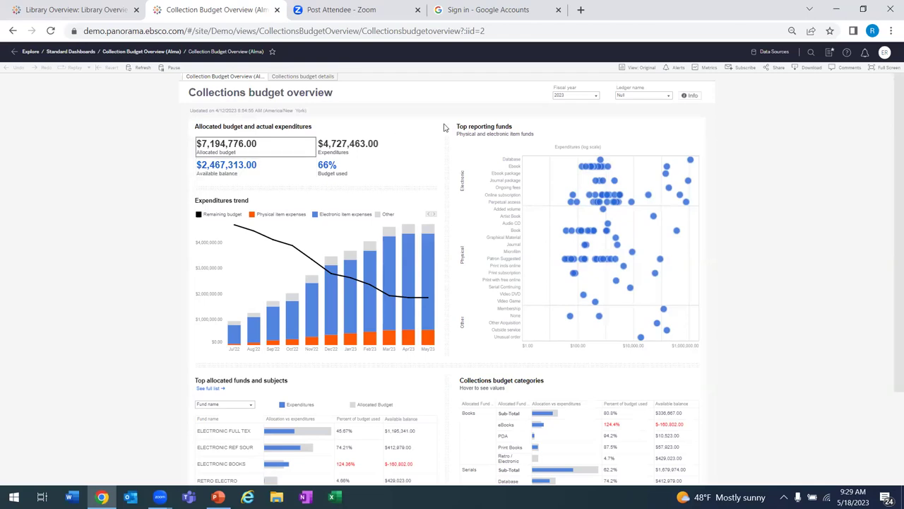
Step: Set the fiscal year to 2018 and inspect the monthly values in the Expenditures trend chart
{"action": "left_click", "coordinate": [597, 97]}
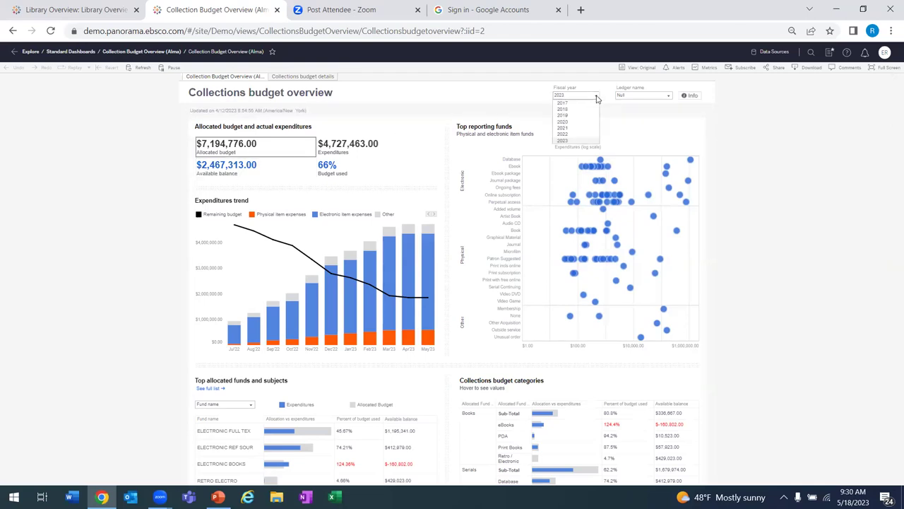
{"action": "left_click", "coordinate": [583, 110]}
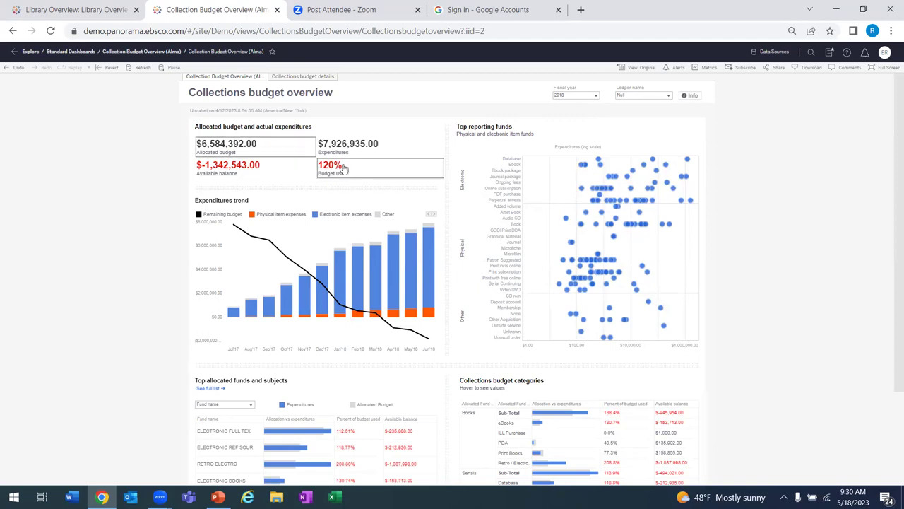
{"action": "mouse_move", "coordinate": [255, 237]}
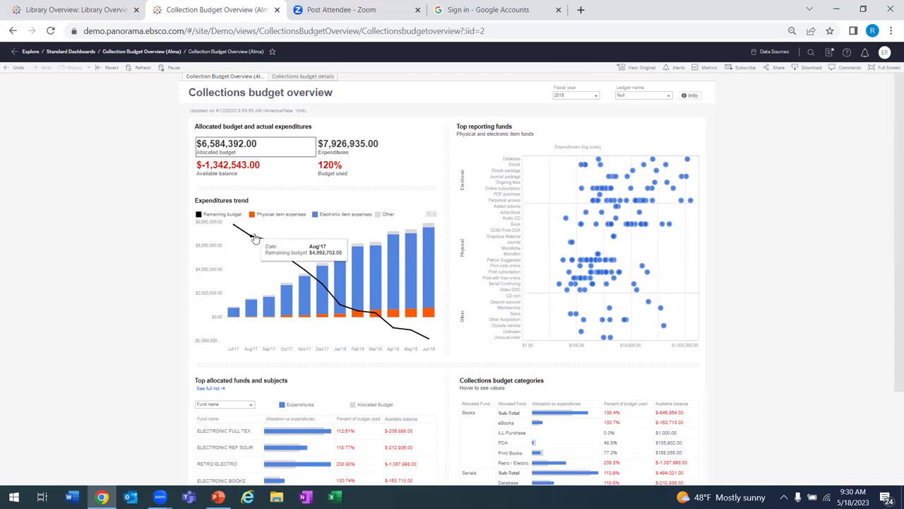
{"action": "mouse_move", "coordinate": [301, 271]}
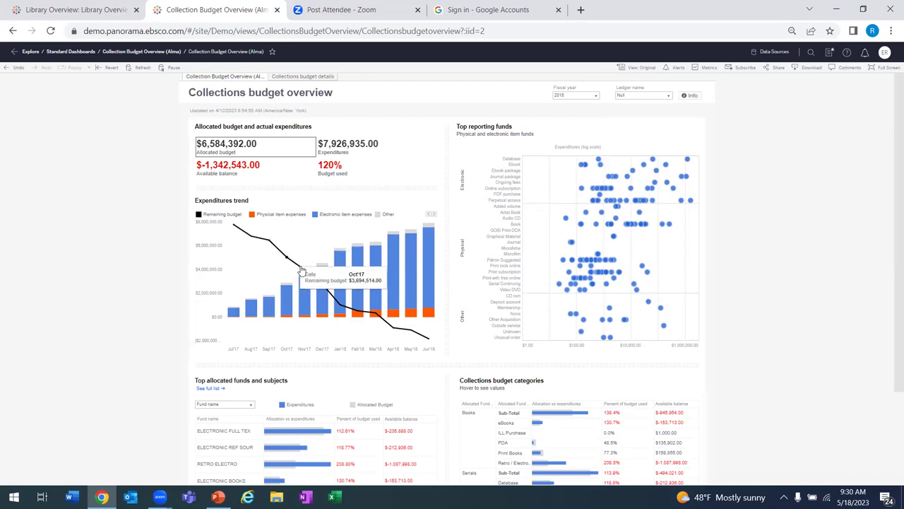
{"action": "mouse_move", "coordinate": [358, 313]}
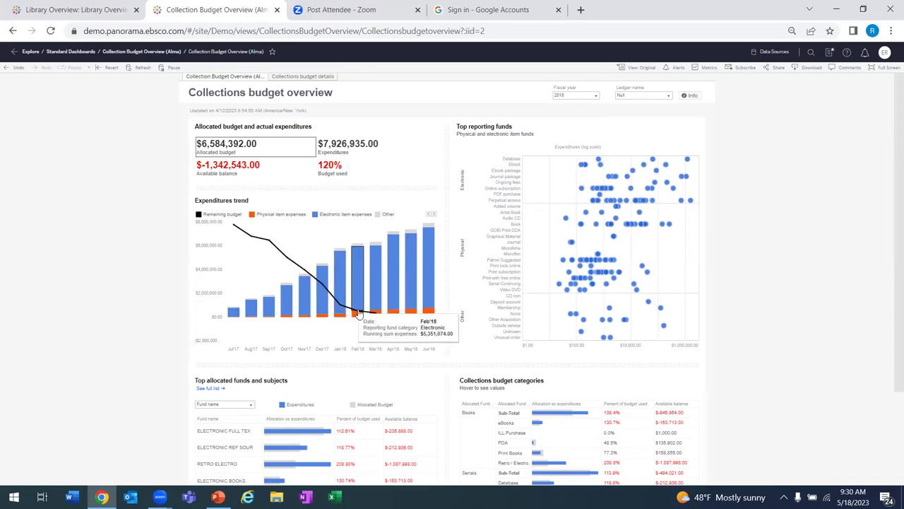
{"action": "mouse_move", "coordinate": [389, 325]}
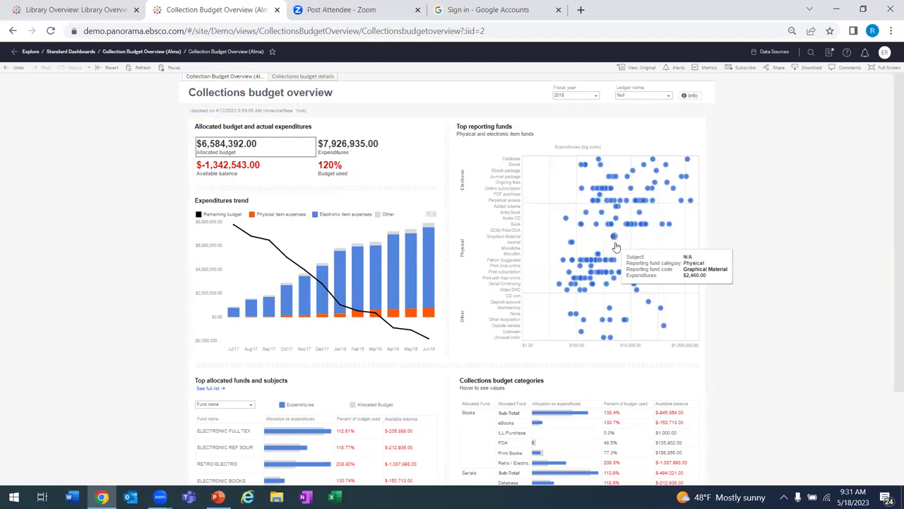
Step: Inspect the highest-expenditure Perpetual access and Journal package points in the Top reporting funds chart and clear the selection
{"action": "left_click", "coordinate": [690, 202]}
{"action": "left_click", "coordinate": [685, 178]}
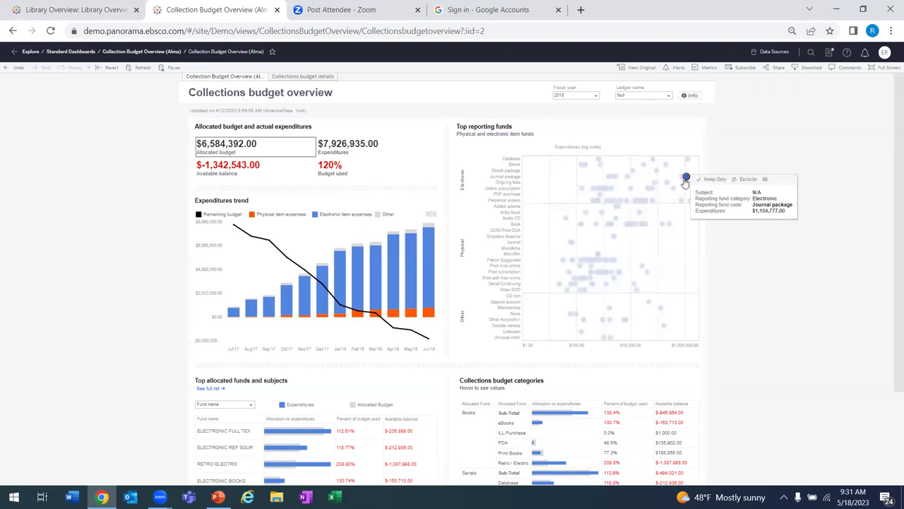
{"action": "left_click", "coordinate": [722, 297]}
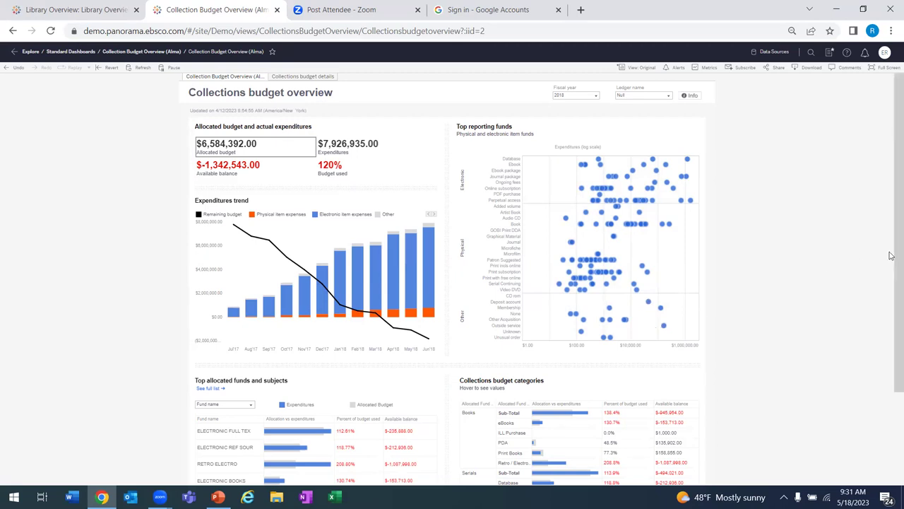
Step: Break down the Top allocated funds and subjects table by Subject
{"action": "scroll", "coordinate": [500, 400], "scroll_direction": "down", "scroll_amount": 2}
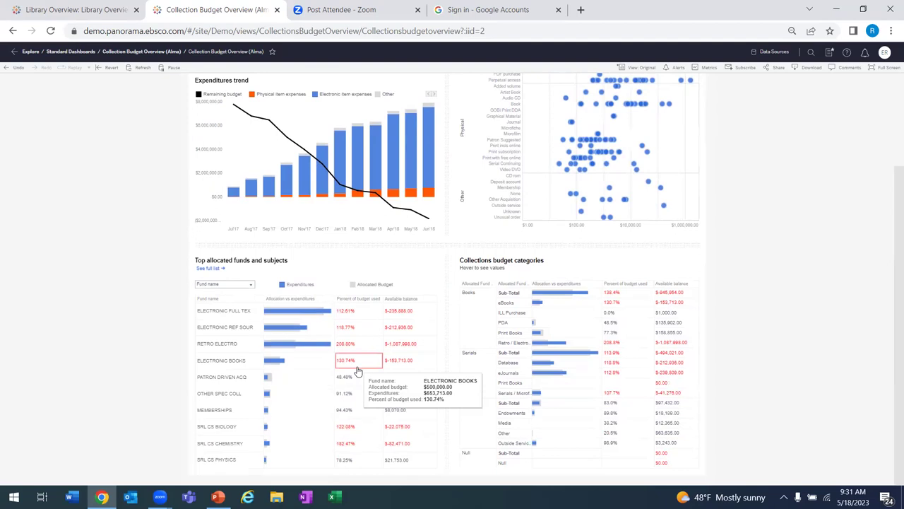
{"action": "left_click", "coordinate": [248, 286]}
{"action": "left_click", "coordinate": [239, 290]}
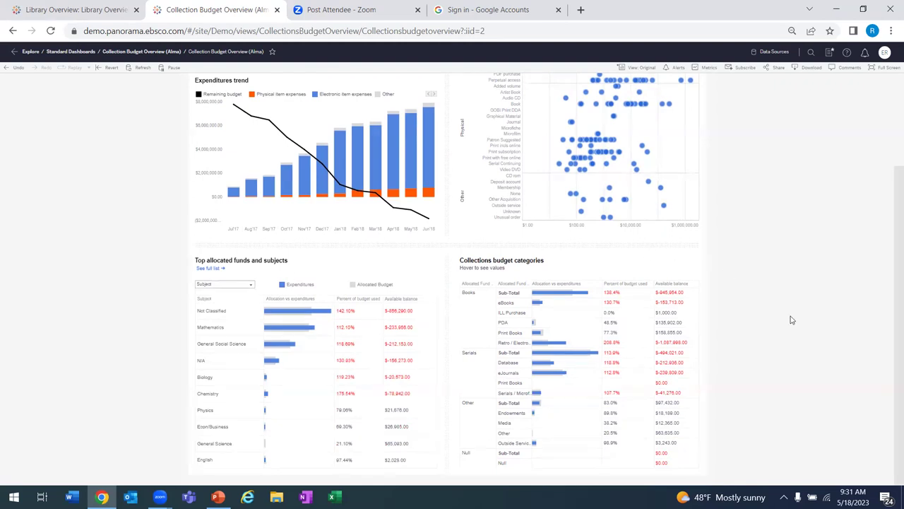
{"action": "scroll", "coordinate": [891, 317], "scroll_direction": "up", "scroll_amount": 2}
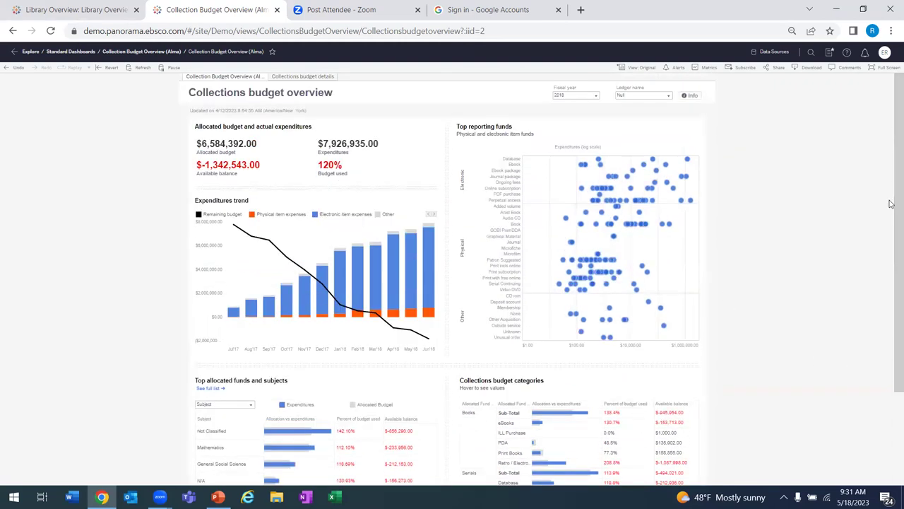
Step: Leave the budget dashboard, look through the Standard Dashboards project and open the ACRL reporting dashboard from the favorites
{"action": "left_click", "coordinate": [71, 52]}
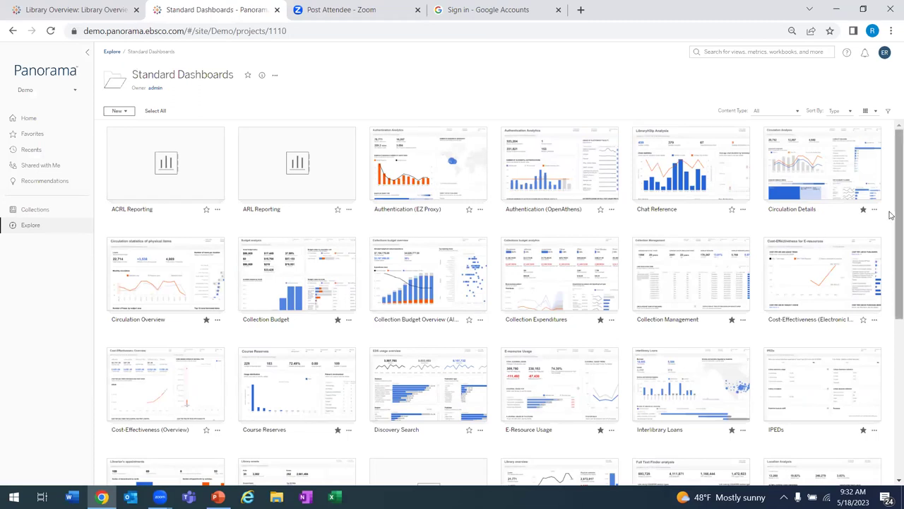
{"action": "left_click_drag", "start_coordinate": [890, 215], "coordinate": [890, 315]}
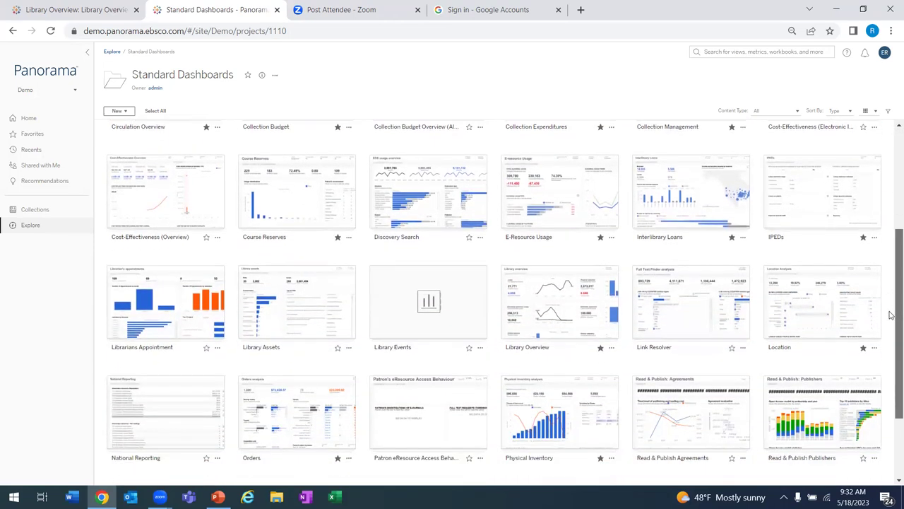
{"action": "scroll", "coordinate": [891, 315], "scroll_direction": "up", "scroll_amount": 3}
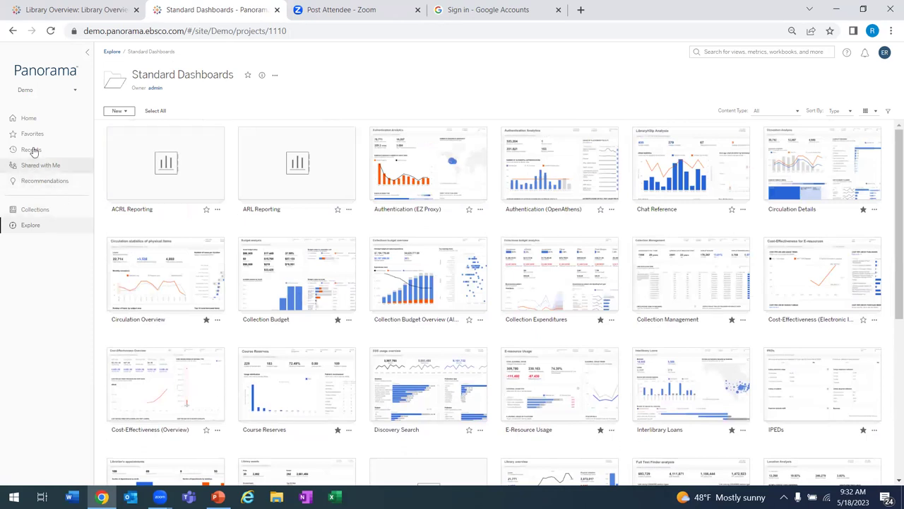
{"action": "left_click", "coordinate": [32, 134]}
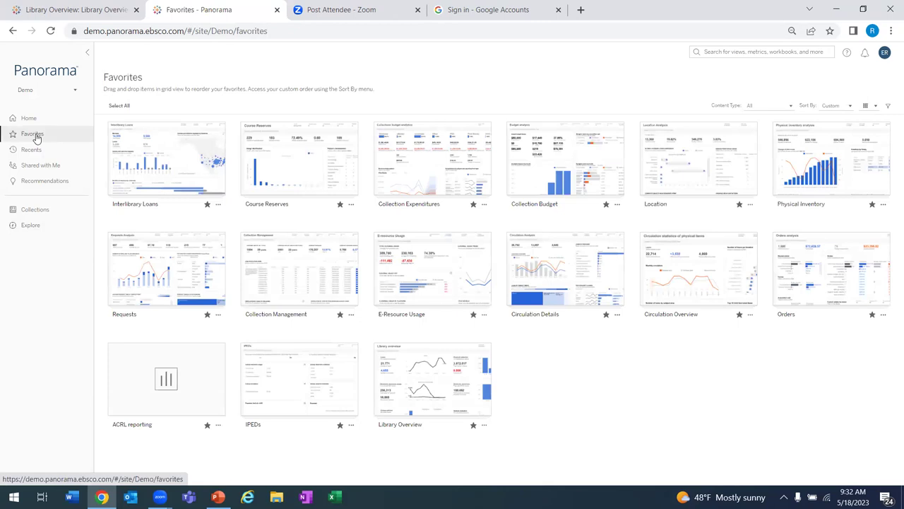
{"action": "left_click", "coordinate": [147, 378]}
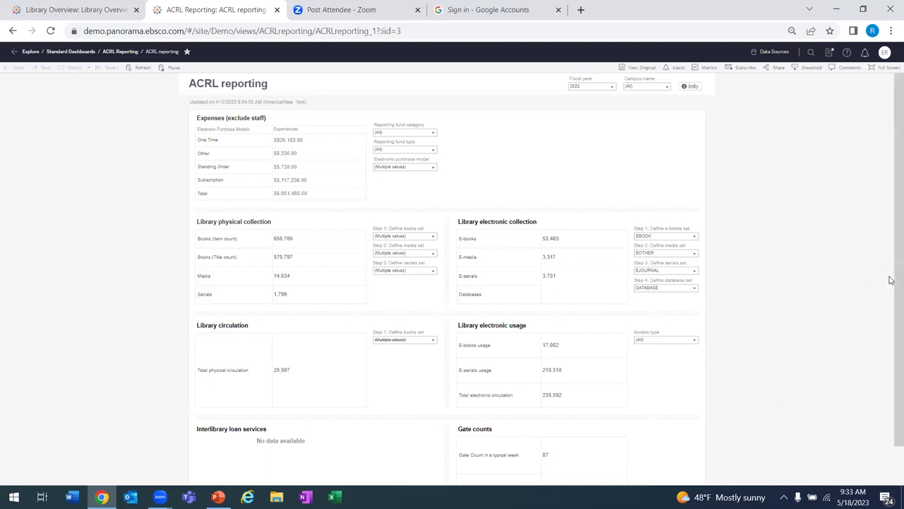
Step: Look through the ACRL reporting sections, and open the IPEDs dashboard from the favorites
{"action": "left_click_drag", "start_coordinate": [890, 296], "coordinate": [891, 349]}
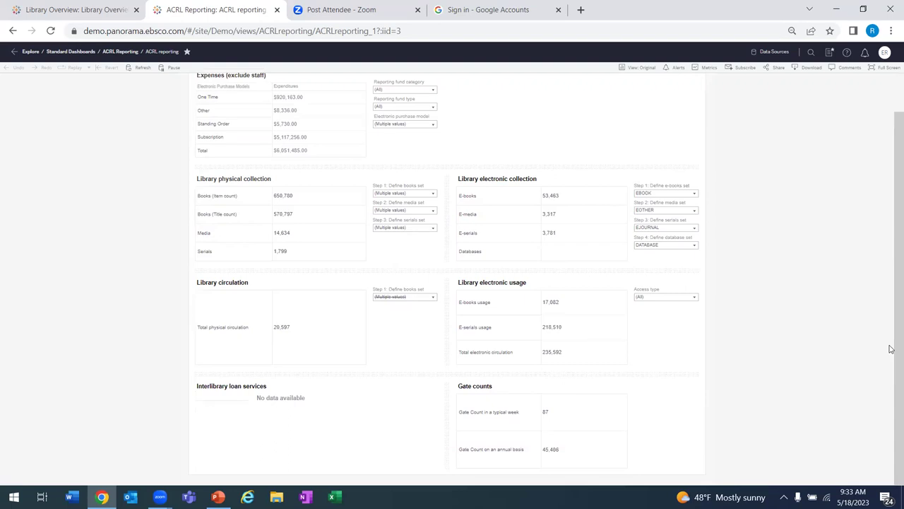
{"action": "left_click_drag", "start_coordinate": [891, 349], "coordinate": [891, 283]}
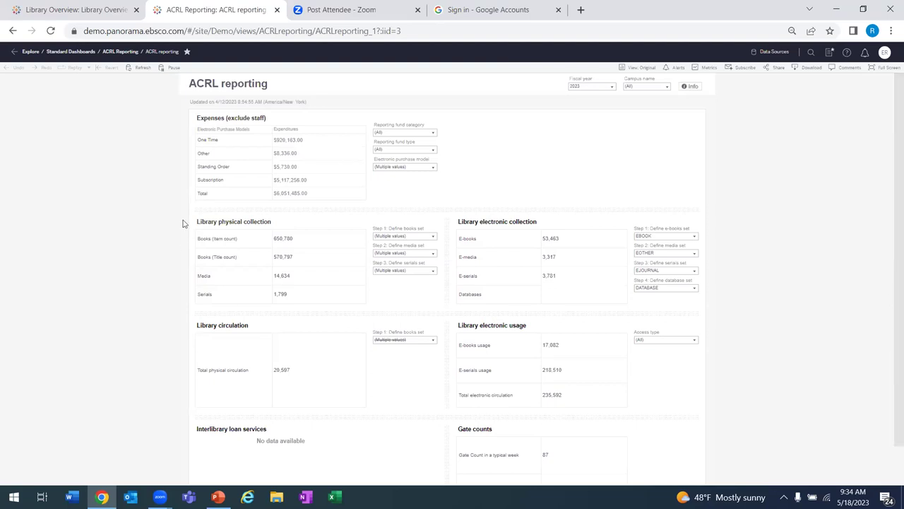
{"action": "left_click", "coordinate": [54, 51]}
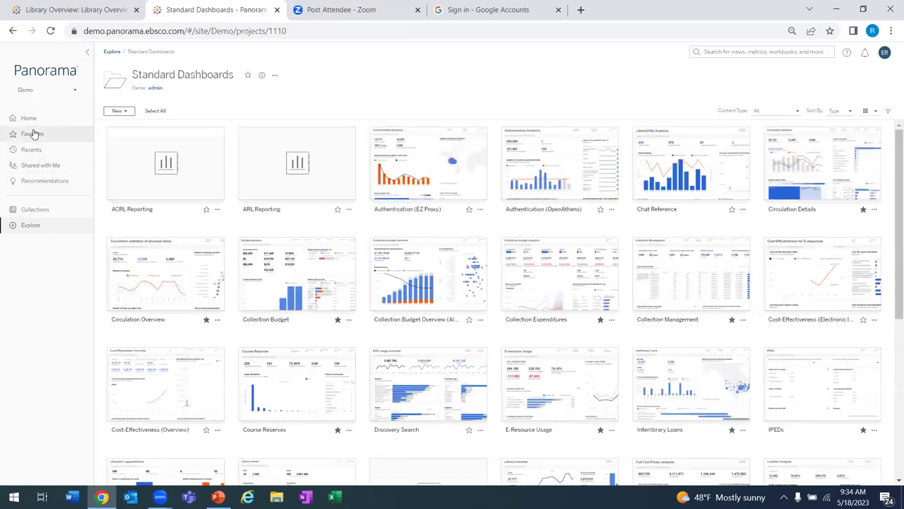
{"action": "left_click", "coordinate": [33, 134]}
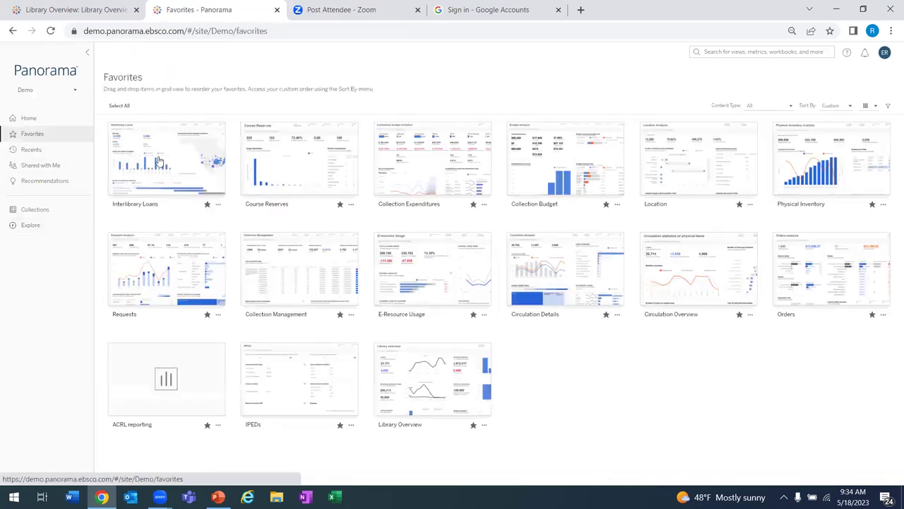
{"action": "left_click", "coordinate": [289, 372]}
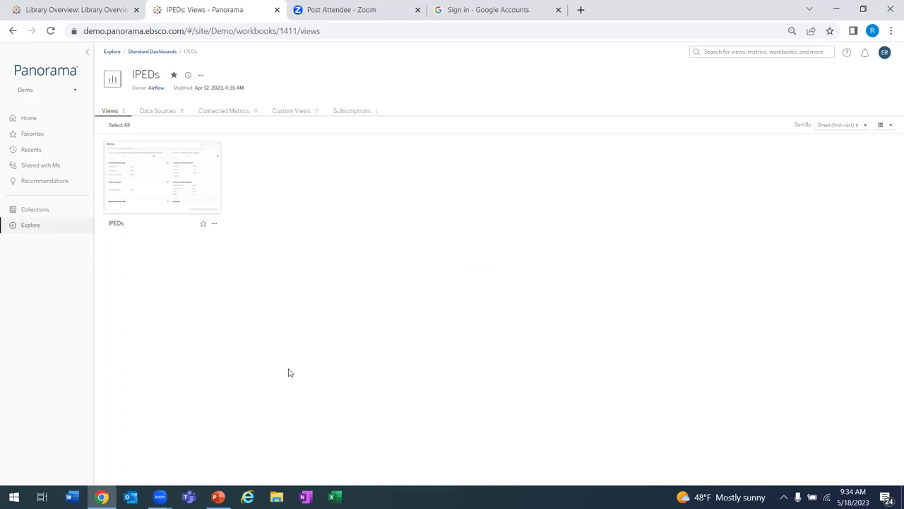
{"action": "left_click", "coordinate": [165, 175]}
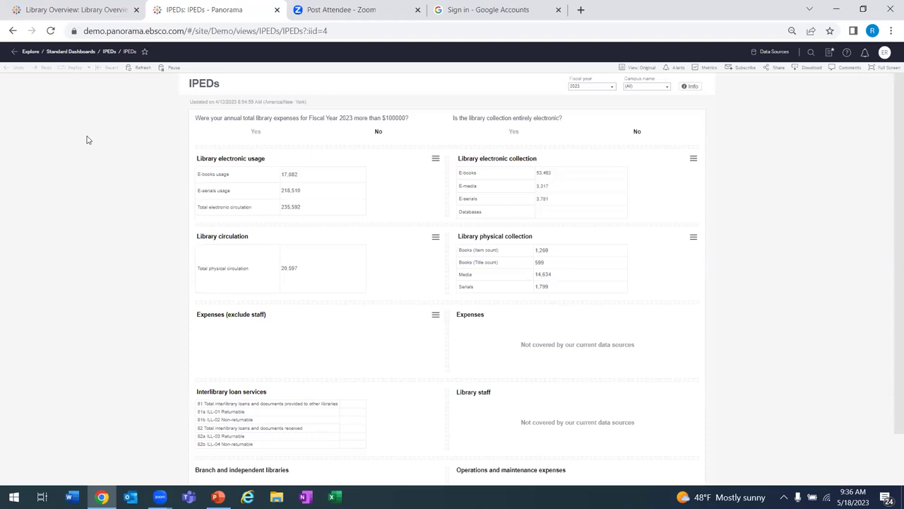
Step: Open the Authentication (EZ Proxy) dashboard from the Standard Dashboards project and look through its session, geography, event type and publisher charts
{"action": "left_click", "coordinate": [71, 51]}
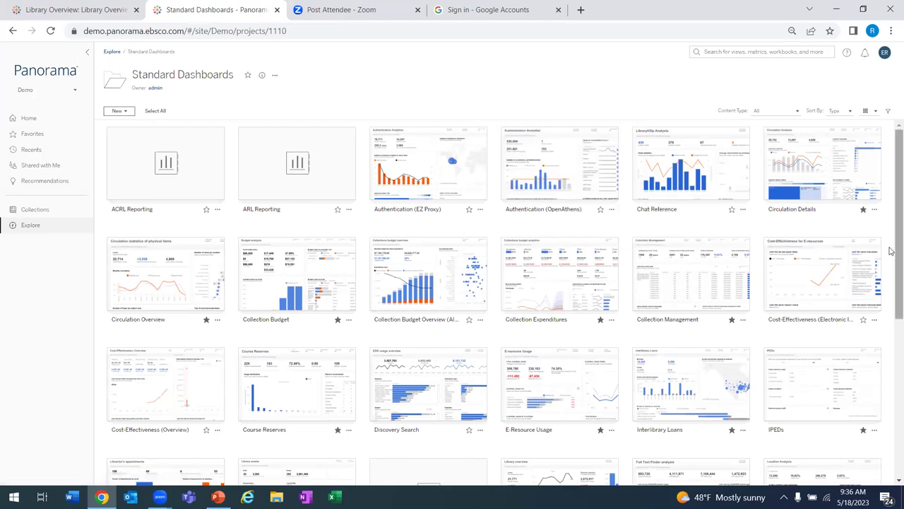
{"action": "mouse_move", "coordinate": [458, 158]}
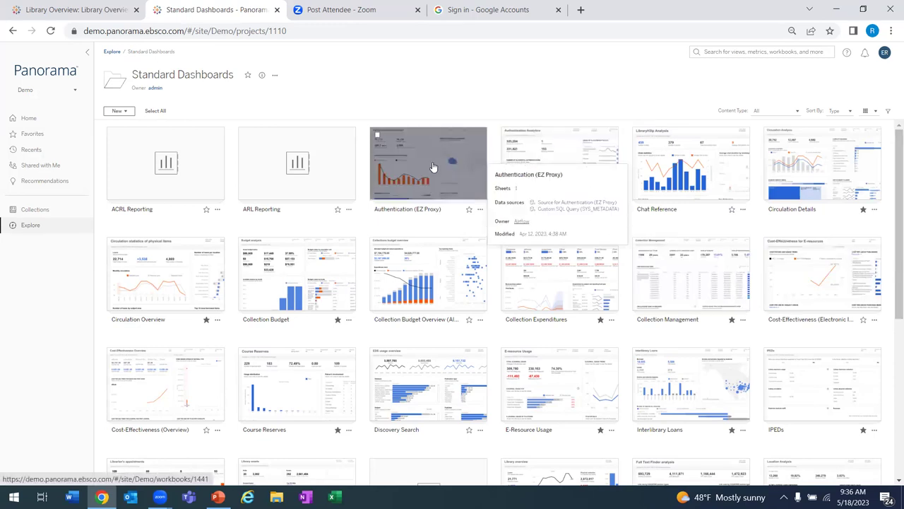
{"action": "left_click", "coordinate": [434, 166]}
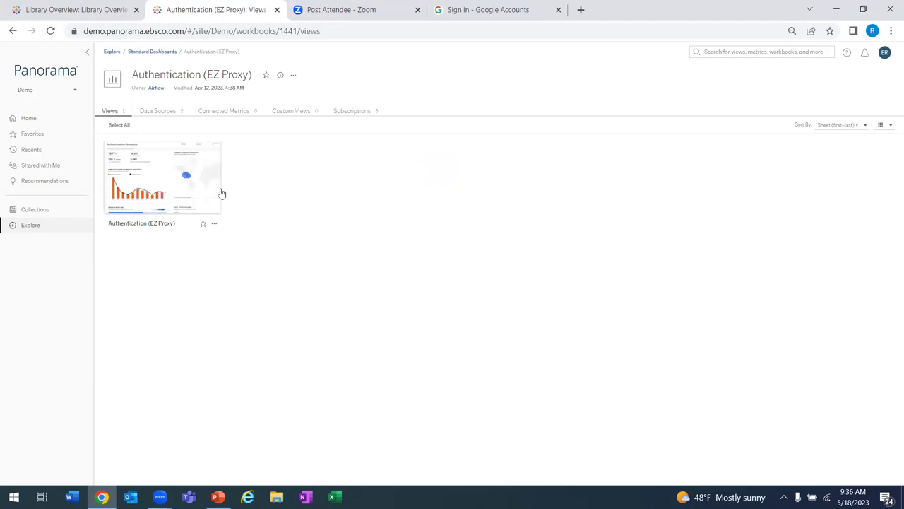
{"action": "left_click", "coordinate": [158, 170]}
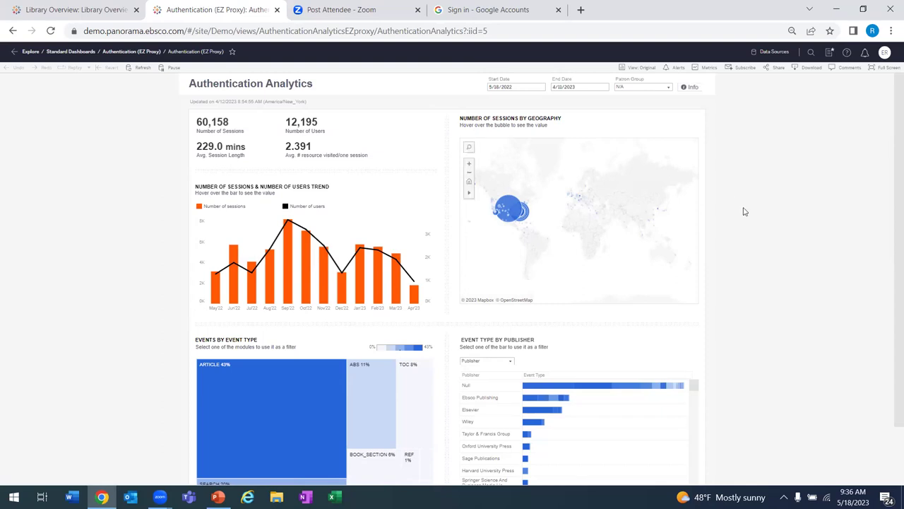
{"action": "left_click_drag", "start_coordinate": [890, 200], "coordinate": [891, 244]}
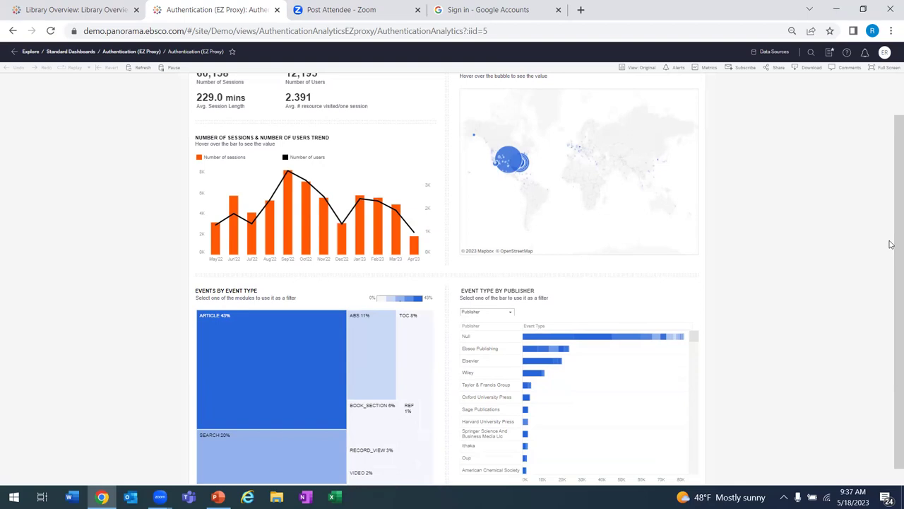
{"action": "left_click_drag", "start_coordinate": [891, 244], "coordinate": [890, 183]}
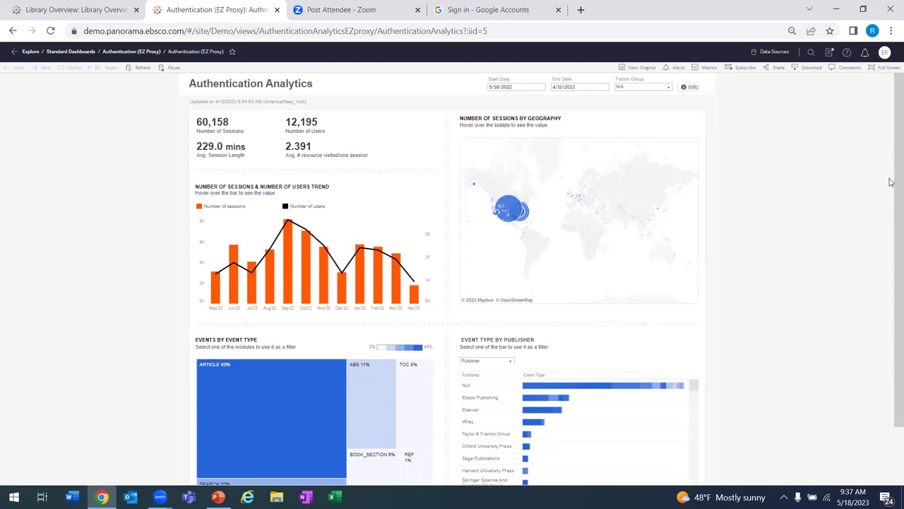
Step: Return to the Standard Dashboards project and look through the available dashboards
{"action": "left_click", "coordinate": [71, 52]}
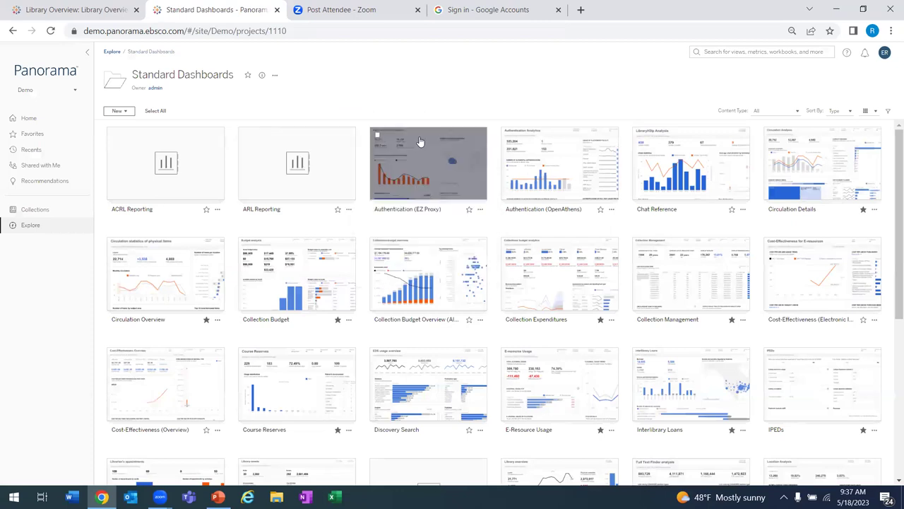
{"action": "mouse_move", "coordinate": [436, 161]}
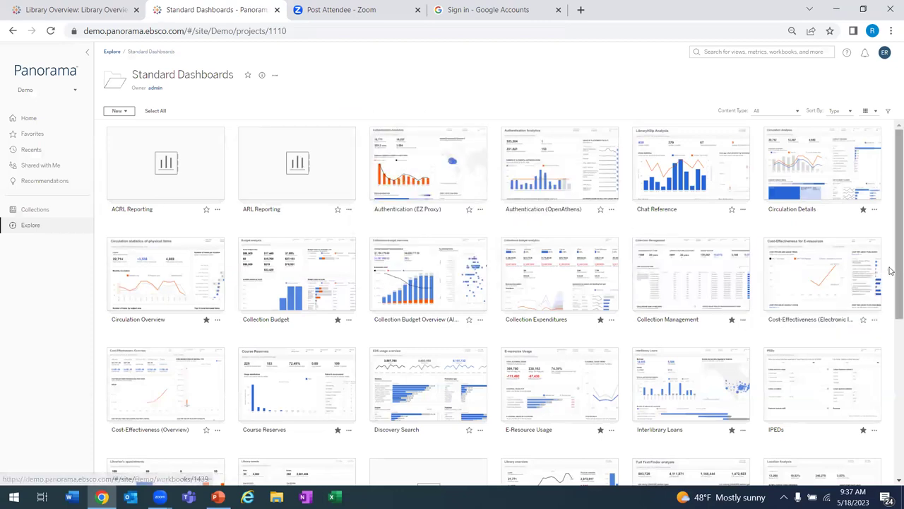
{"action": "scroll", "coordinate": [891, 276], "scroll_direction": "down", "scroll_amount": 3}
{"action": "mouse_move", "coordinate": [675, 404]}
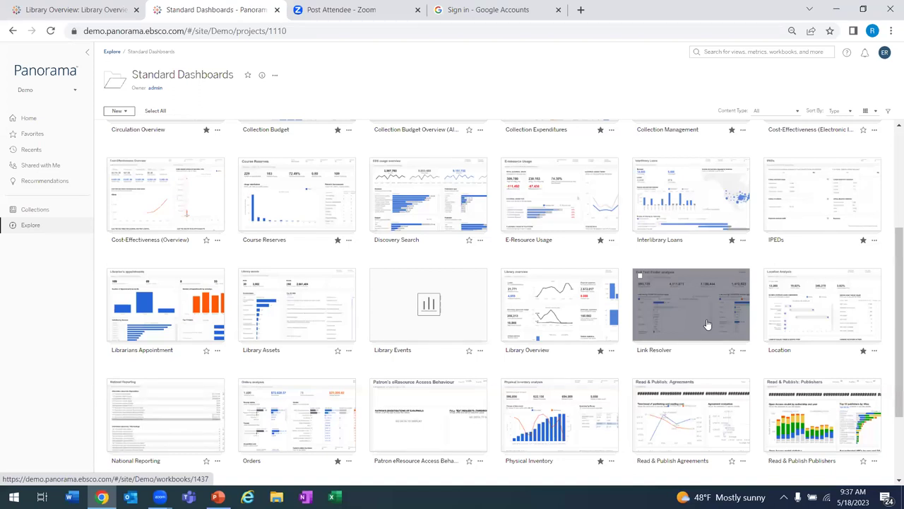
{"action": "left_click_drag", "start_coordinate": [891, 332], "coordinate": [891, 204]}
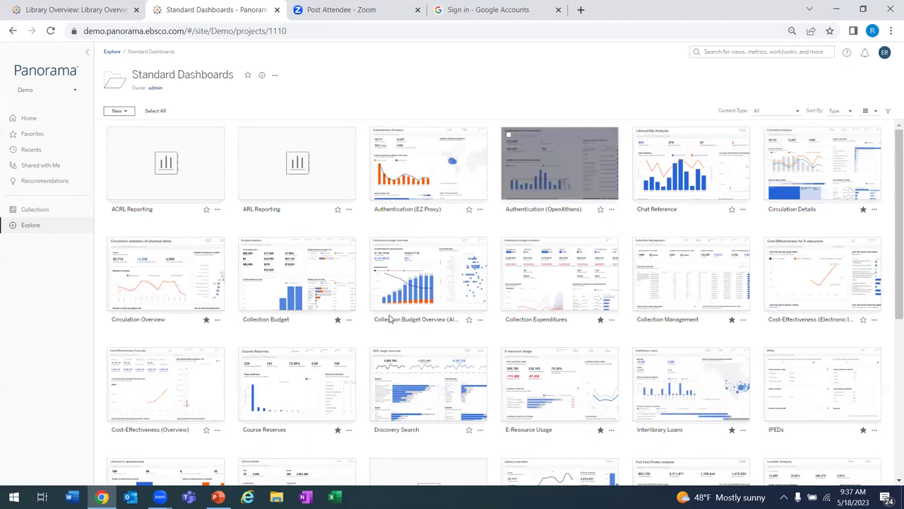
Step: Switch to the GALILEO Panorama GUGM presentation in PowerPoint and show the Panorama Features slide
{"action": "mouse_move", "coordinate": [217, 497]}
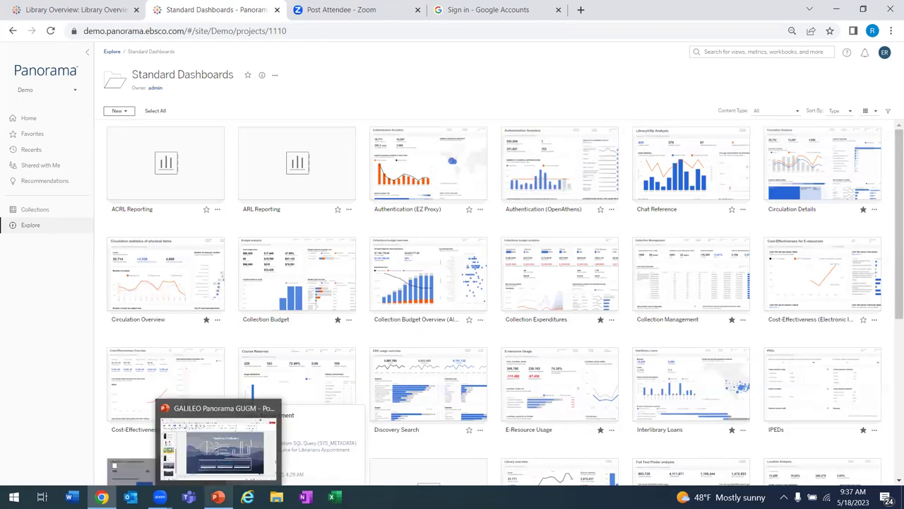
{"action": "left_click", "coordinate": [219, 445]}
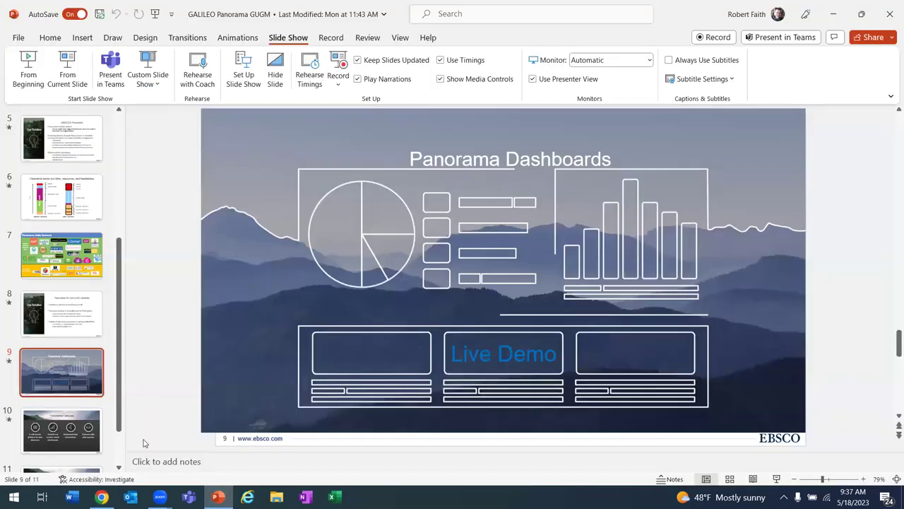
{"action": "left_click", "coordinate": [77, 435]}
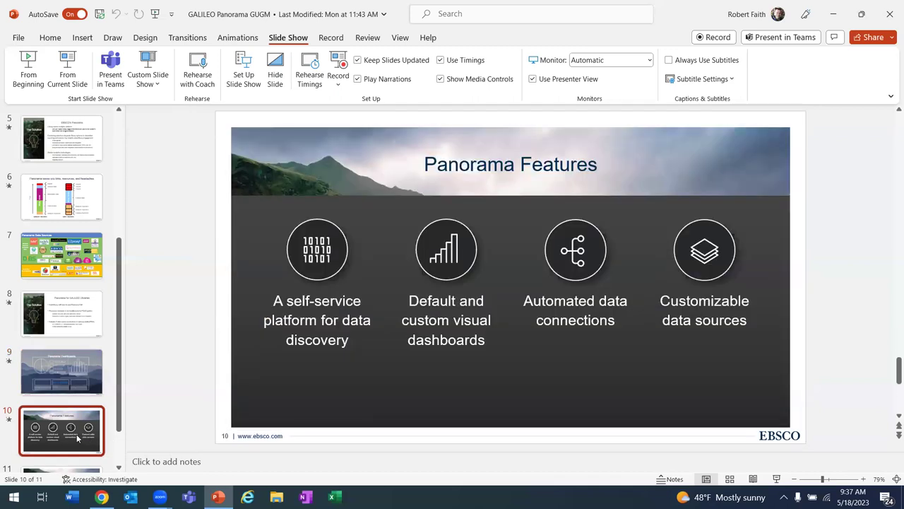
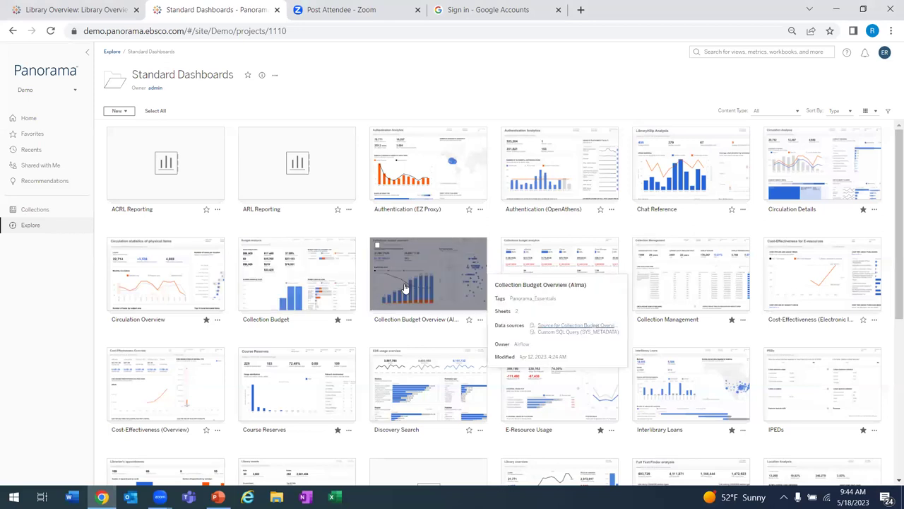
Step: Browse the top-level projects in Panorama, viewing Standard Dashboards and the contents of Custom Dashboards
{"action": "mouse_move", "coordinate": [444, 308]}
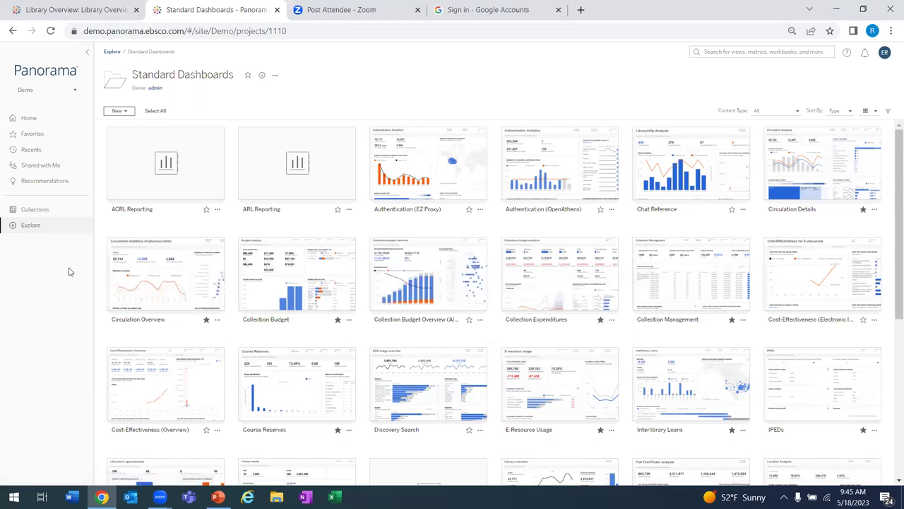
{"action": "left_click", "coordinate": [28, 226]}
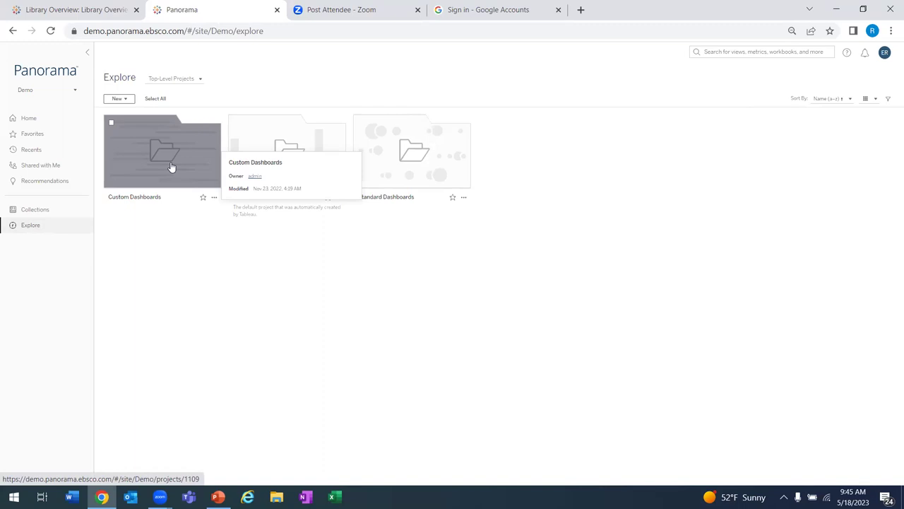
{"action": "left_click", "coordinate": [399, 159]}
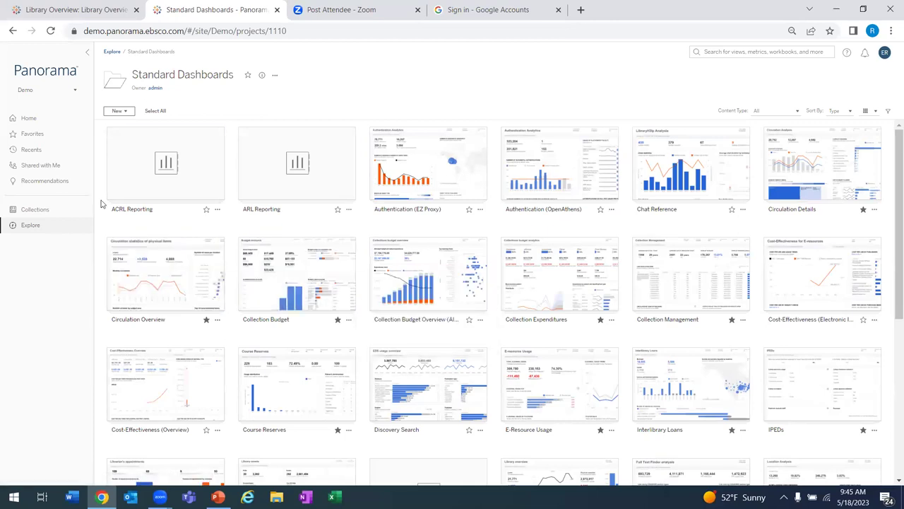
{"action": "left_click", "coordinate": [31, 225]}
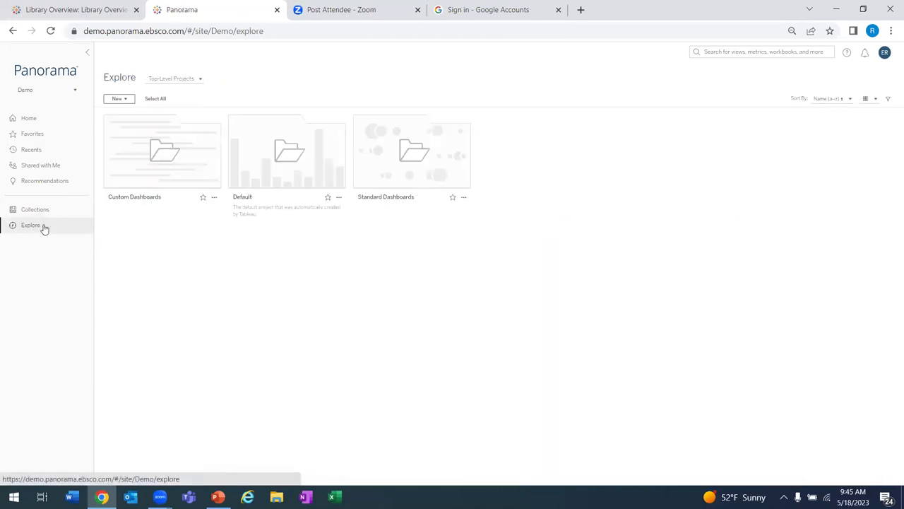
{"action": "left_click", "coordinate": [164, 166]}
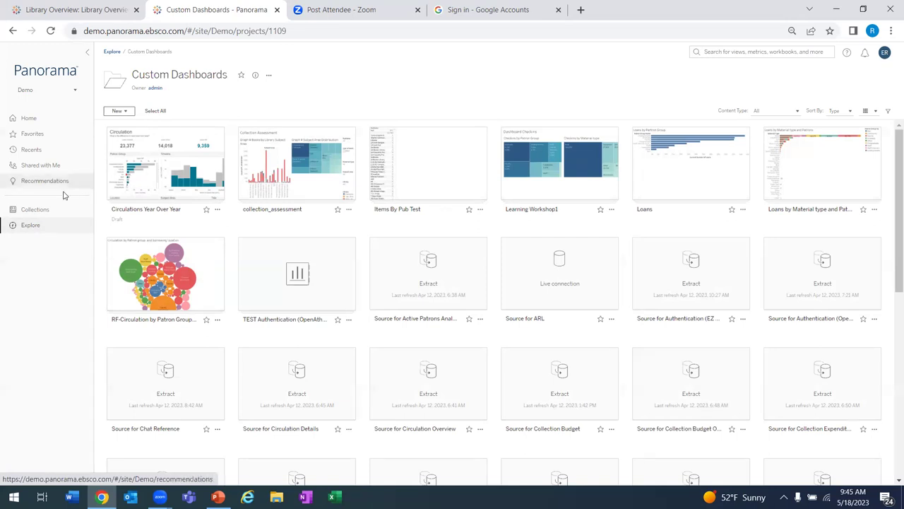
Step: Open the Interlibrary Loans view of the Interlibrary Loans workbook in the Standard Dashboards project
{"action": "left_click", "coordinate": [29, 227]}
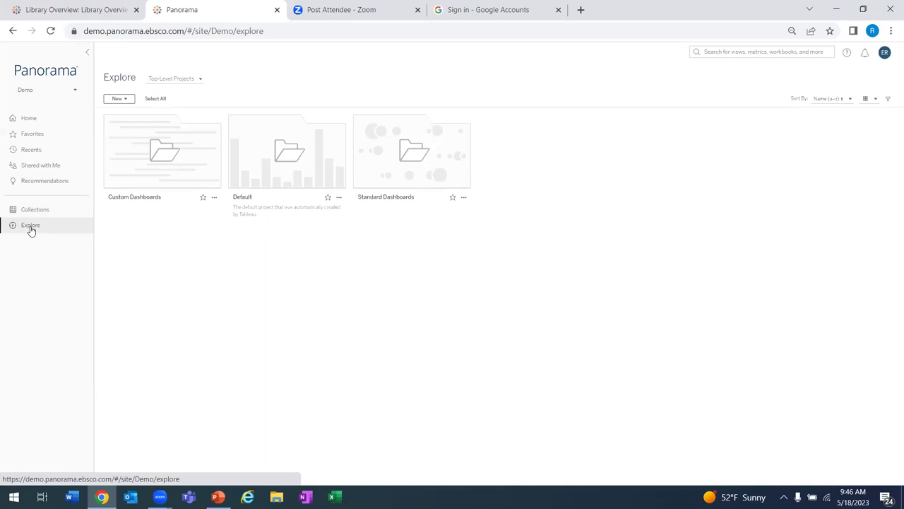
{"action": "left_click", "coordinate": [423, 154]}
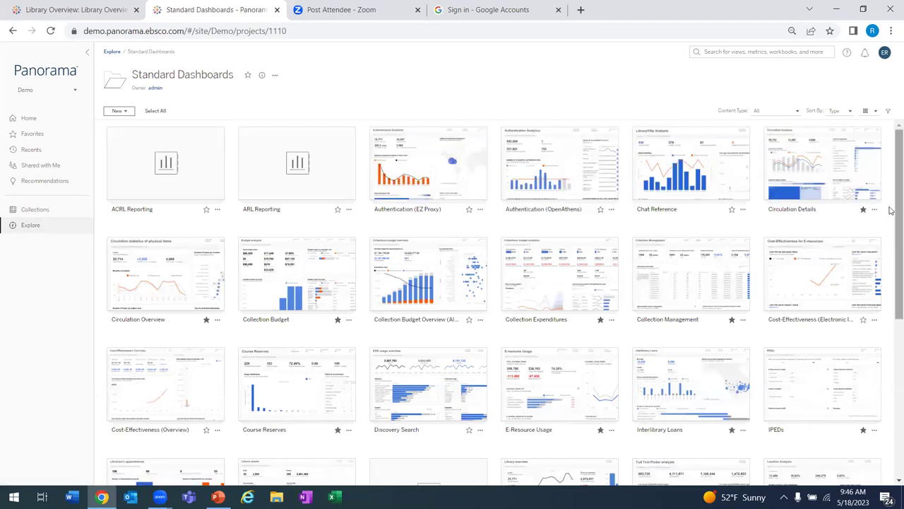
{"action": "left_click_drag", "start_coordinate": [890, 220], "coordinate": [835, 277]}
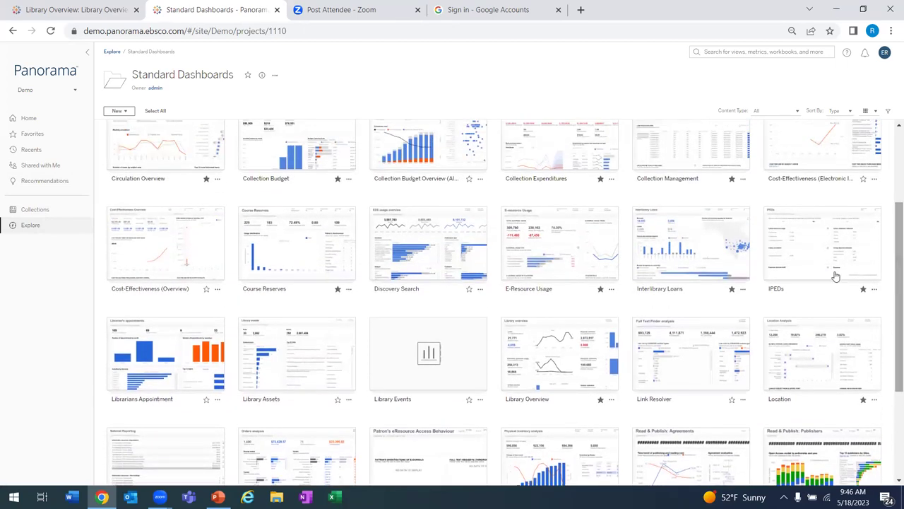
{"action": "left_click", "coordinate": [689, 242]}
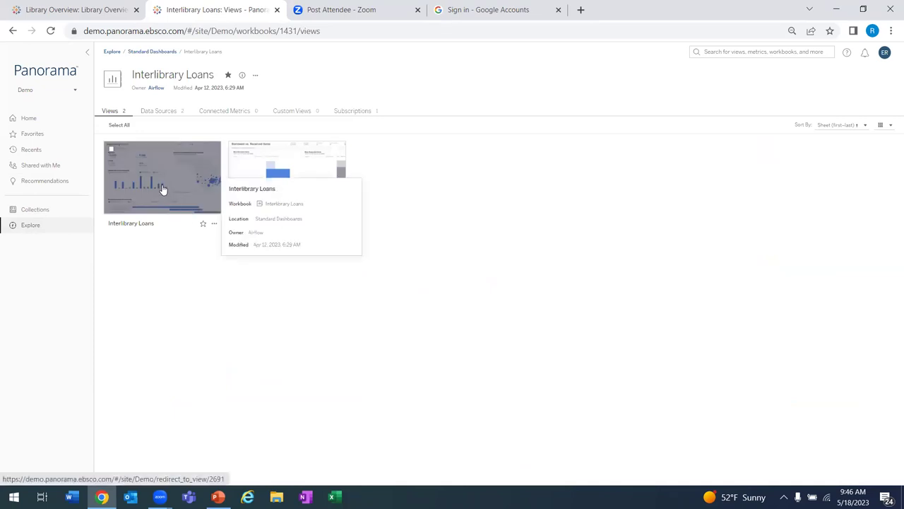
{"action": "left_click", "coordinate": [161, 189]}
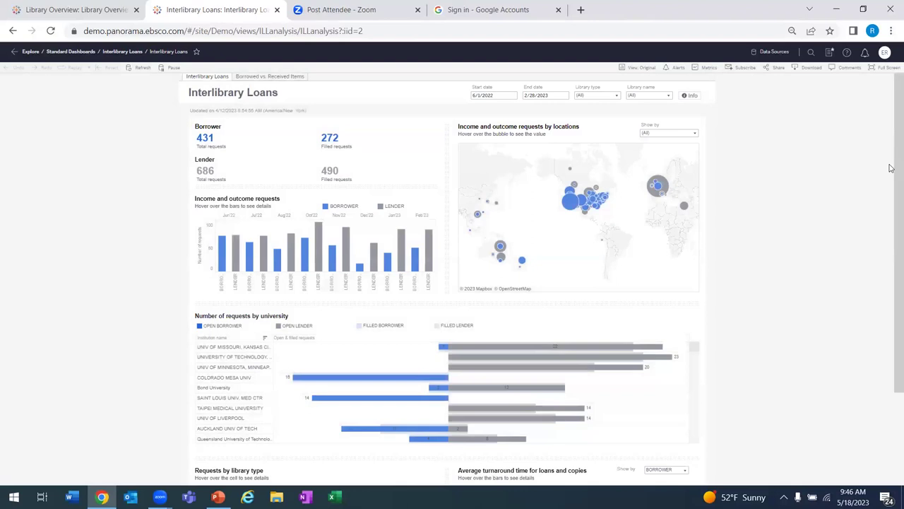
{"action": "mouse_move", "coordinate": [891, 167]}
{"action": "left_mouse_down"}
{"action": "mouse_move", "coordinate": [891, 266]}
{"action": "mouse_move", "coordinate": [890, 169]}
{"action": "left_mouse_up"}
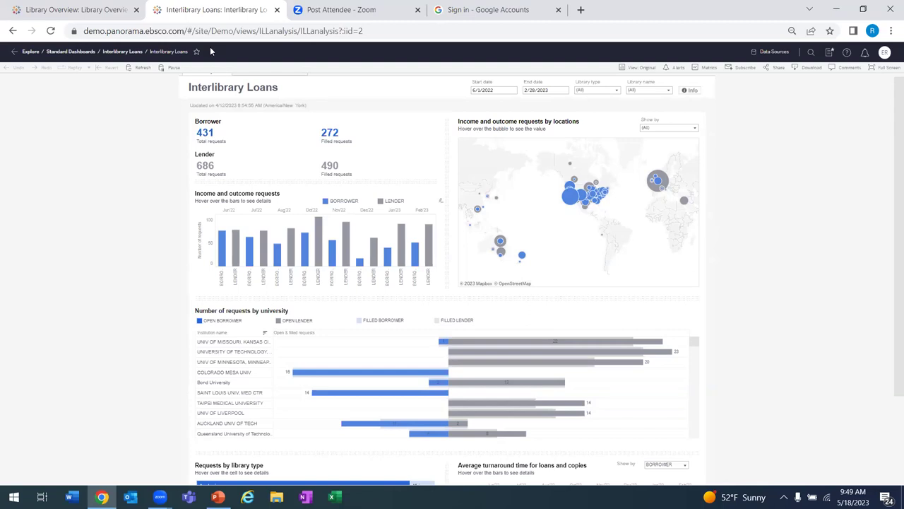
Step: Leave the Interlibrary Loans dashboard and review the full list of dashboards in the Standard Dashboards project
{"action": "left_click", "coordinate": [71, 52]}
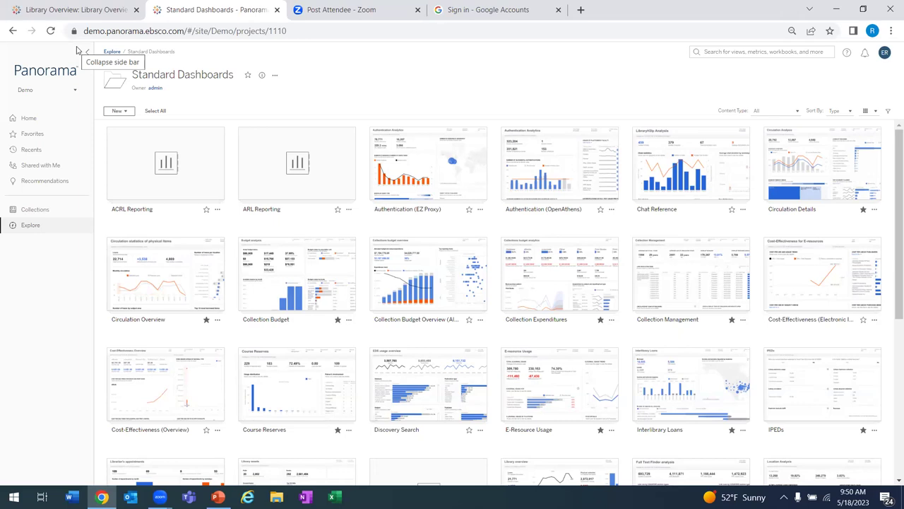
{"action": "mouse_move", "coordinate": [560, 284]}
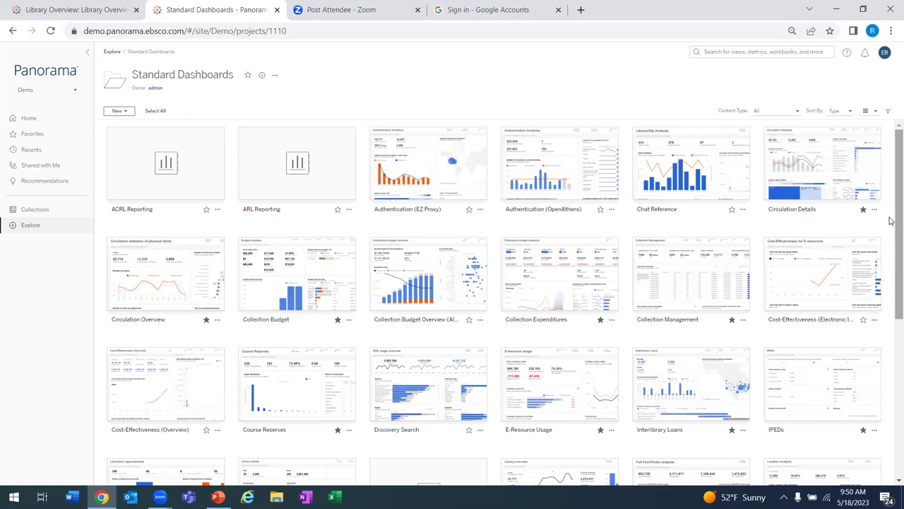
{"action": "left_click_drag", "start_coordinate": [890, 221], "coordinate": [890, 368]}
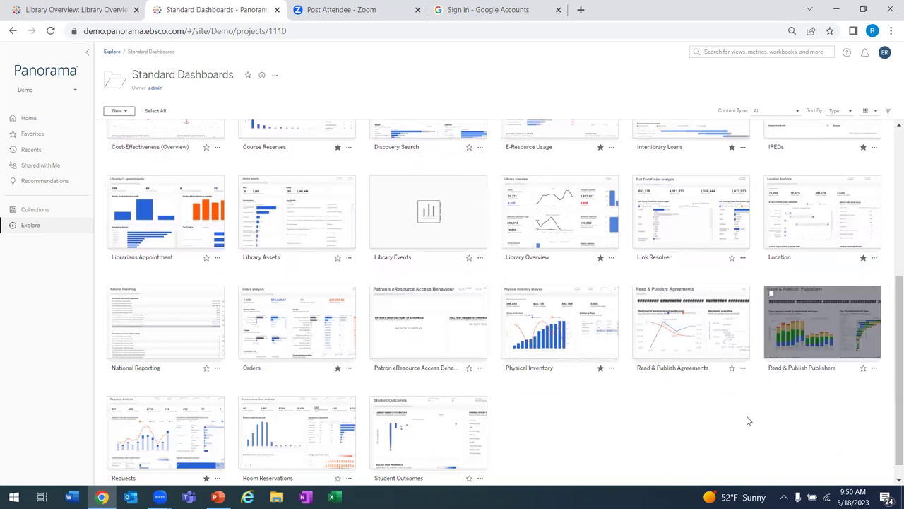
{"action": "left_click_drag", "start_coordinate": [891, 393], "coordinate": [891, 231]}
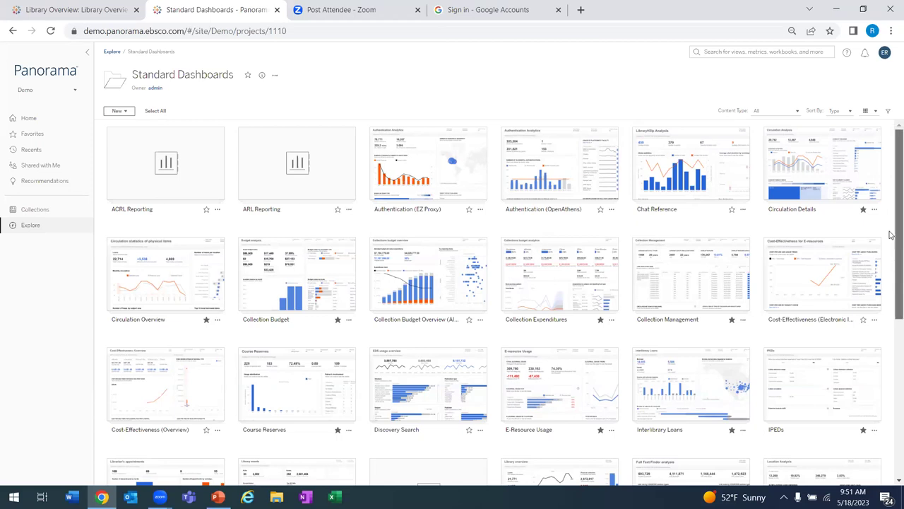
Step: Open the Student Outcomes view of the Student Outcomes workbook in the Standard Dashboards project
{"action": "scroll", "coordinate": [890, 269], "scroll_direction": "down", "scroll_amount": 3}
{"action": "scroll", "coordinate": [890, 337], "scroll_direction": "down", "scroll_amount": 2}
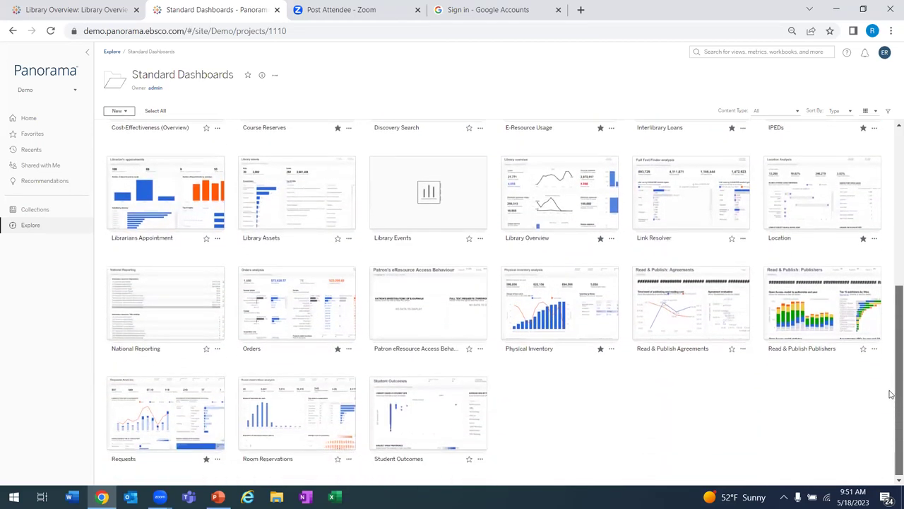
{"action": "left_click", "coordinate": [422, 416]}
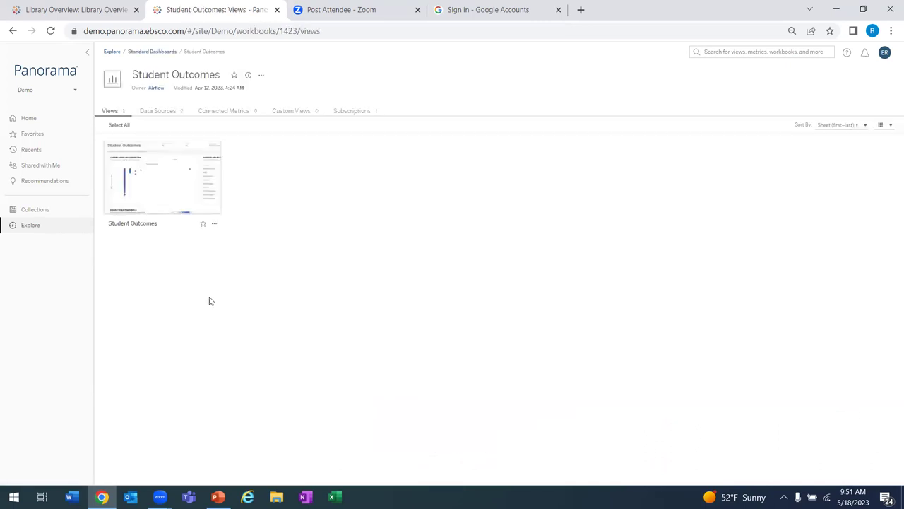
{"action": "left_click", "coordinate": [156, 176]}
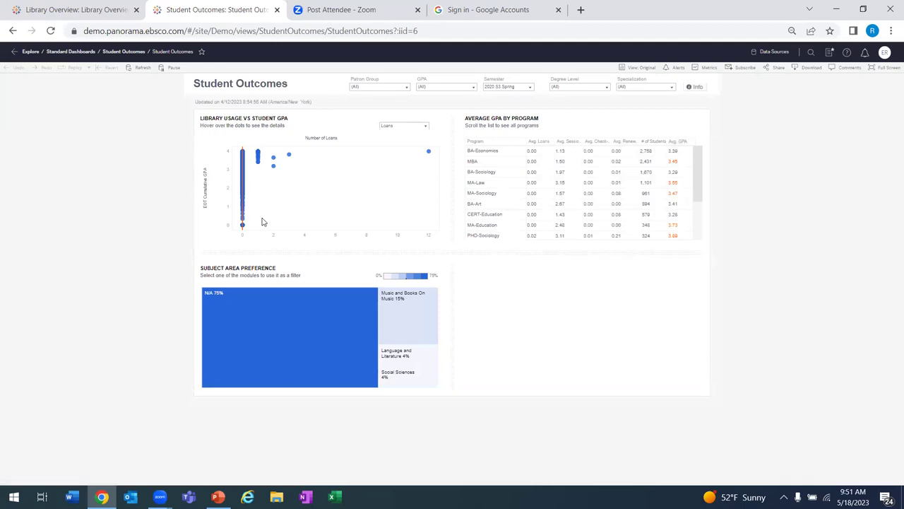
Step: Plot student GPA against Sessions in the Library Usage vs Student GPA chart and return to the Standard Dashboards project
{"action": "left_click", "coordinate": [425, 128]}
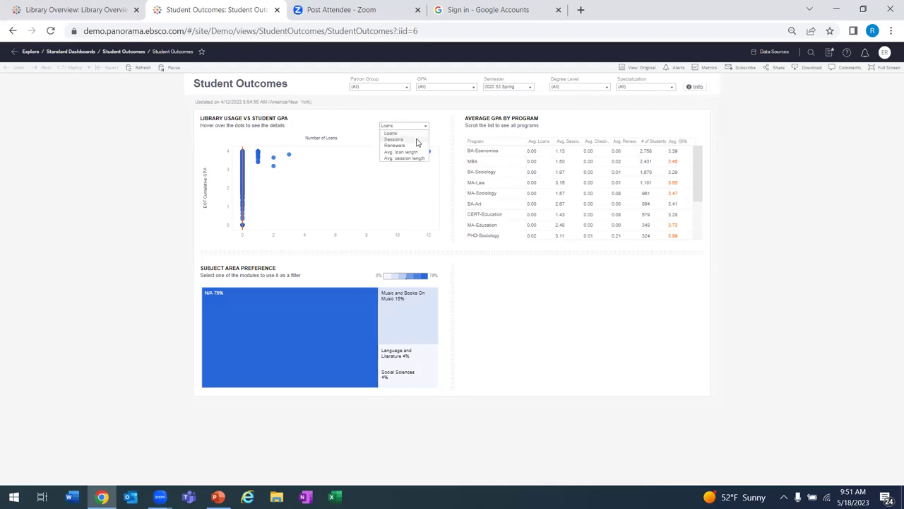
{"action": "left_click", "coordinate": [416, 139]}
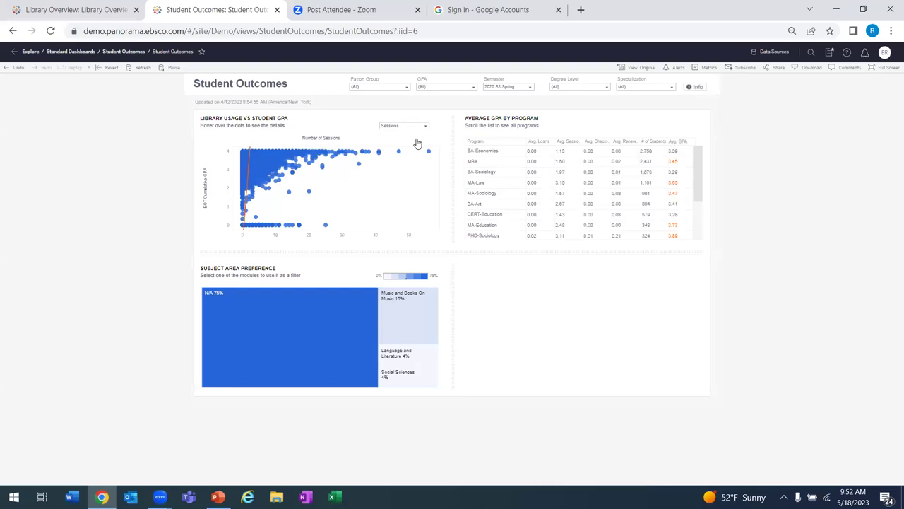
{"action": "mouse_move", "coordinate": [343, 321]}
{"action": "left_click", "coordinate": [83, 55]}
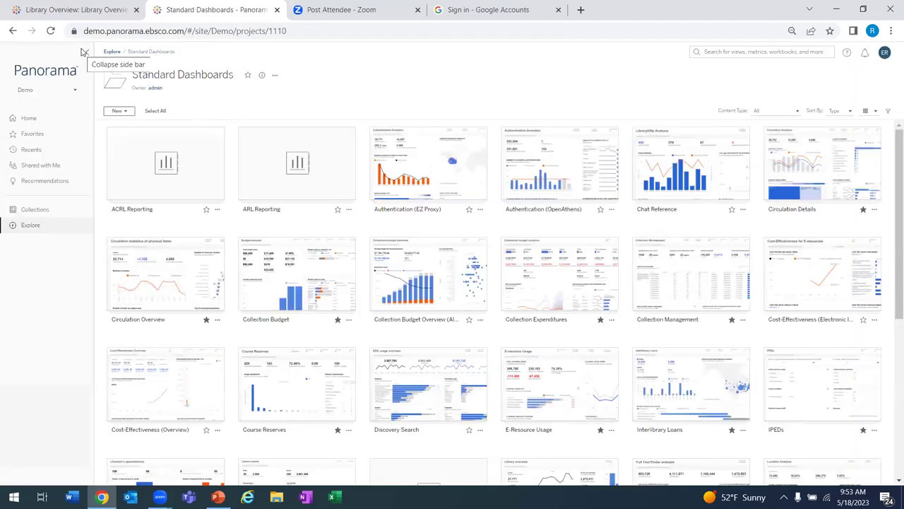